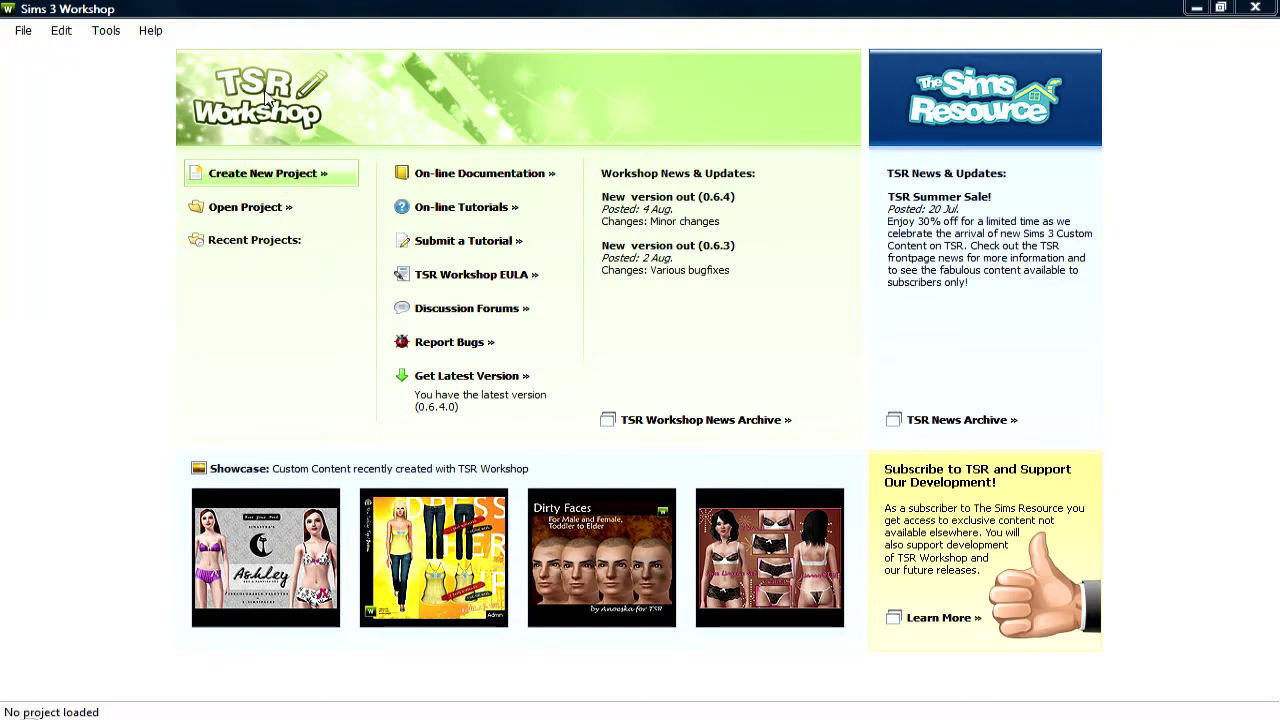
- Create a new project that clones an existing clothing item
left_click(310, 177)
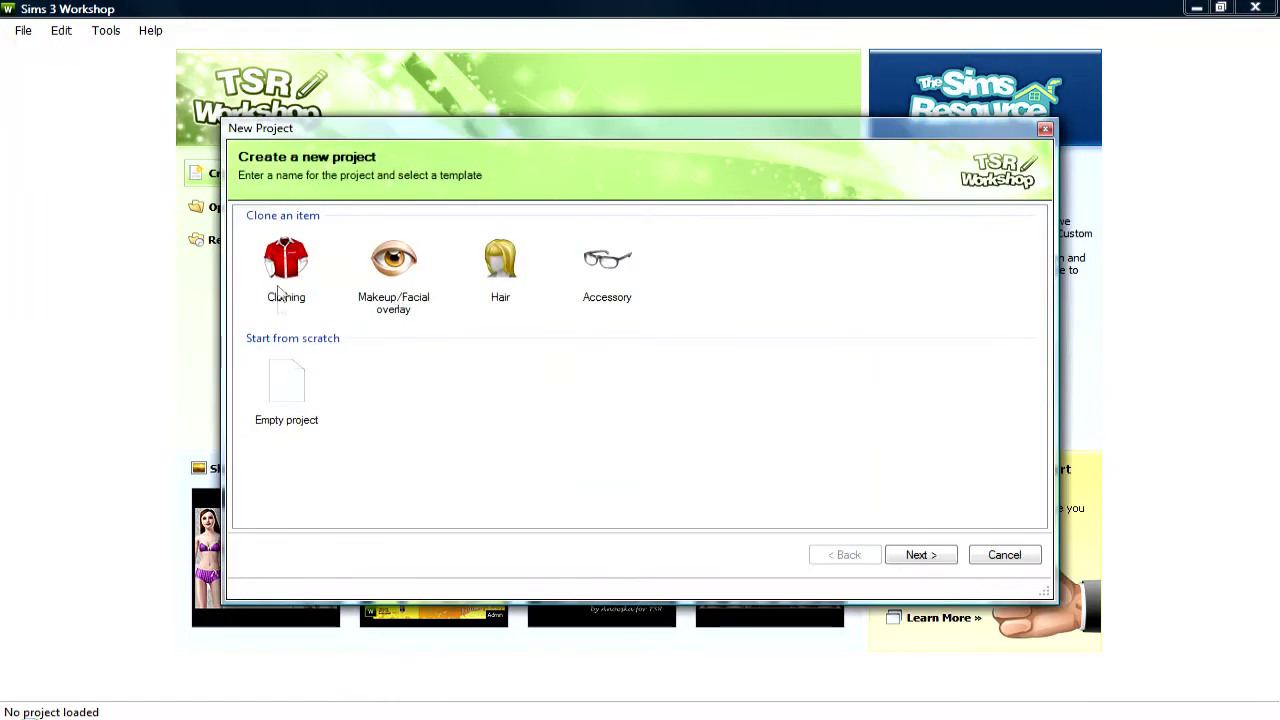
left_click(284, 257)
double_click(118, 226)
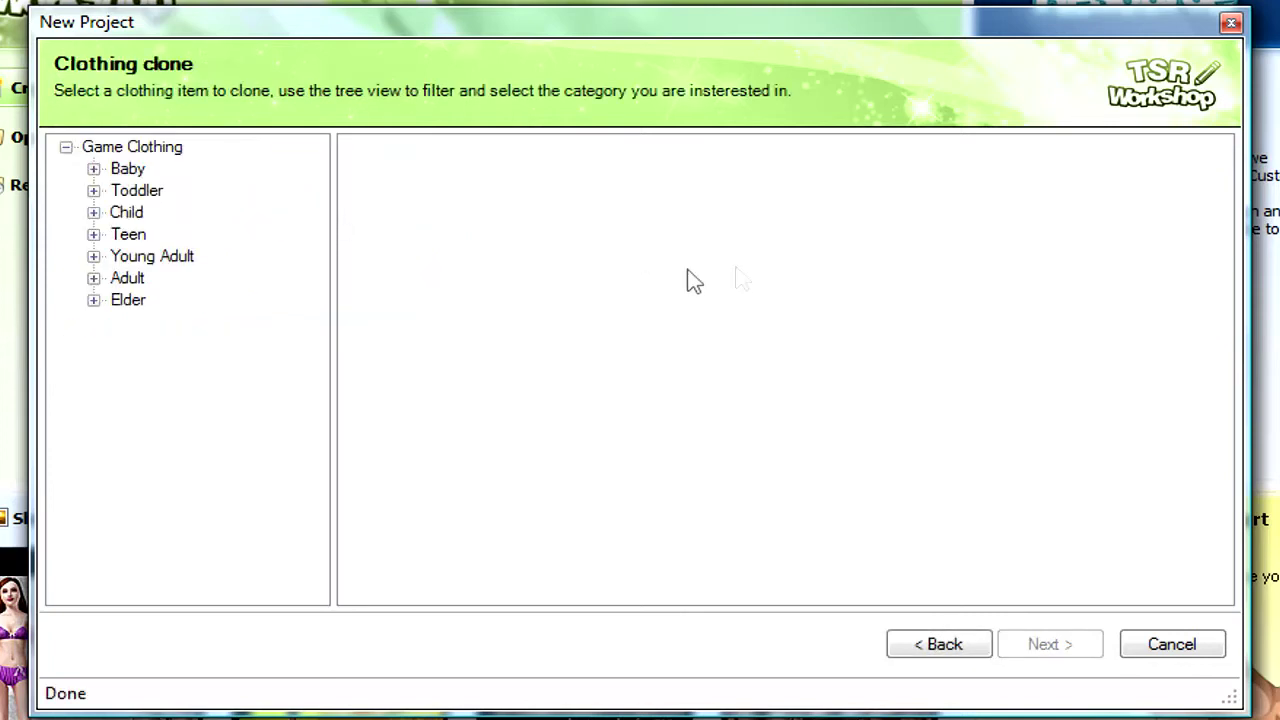
- Choose the young adult male everyday top amTopShirtTee_crew as the item to clone
left_click(145, 256)
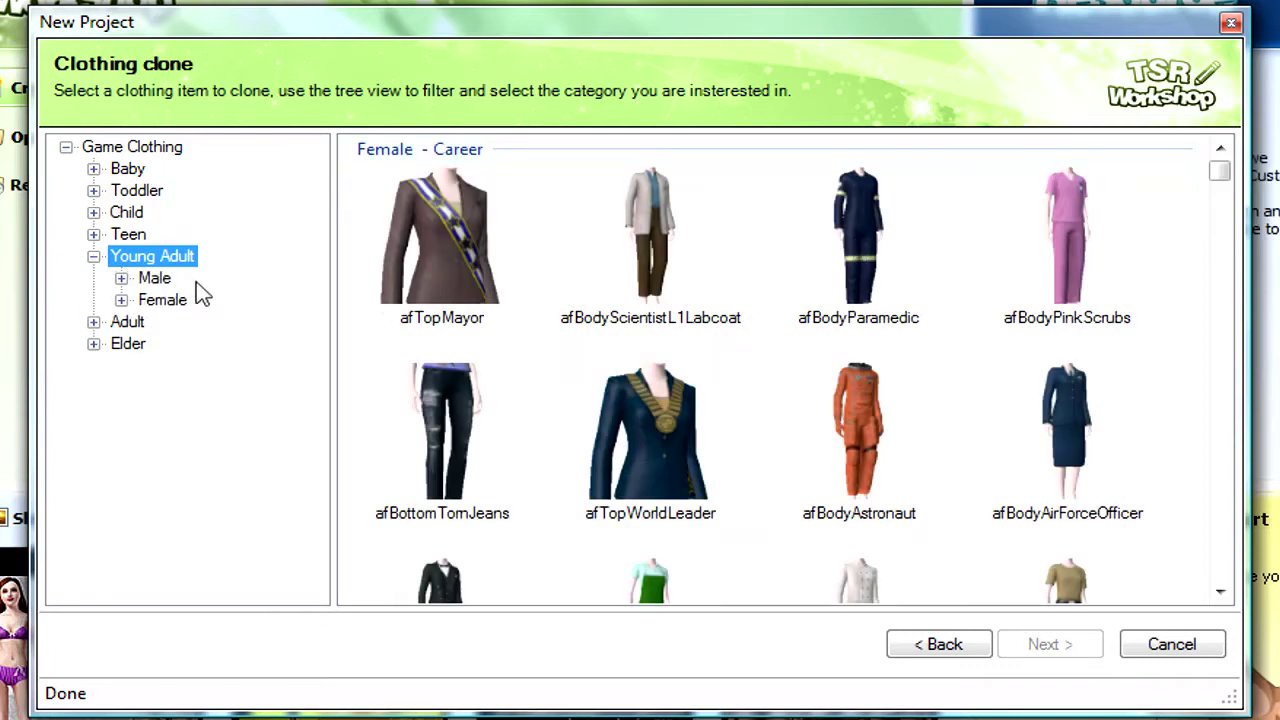
left_click(148, 278)
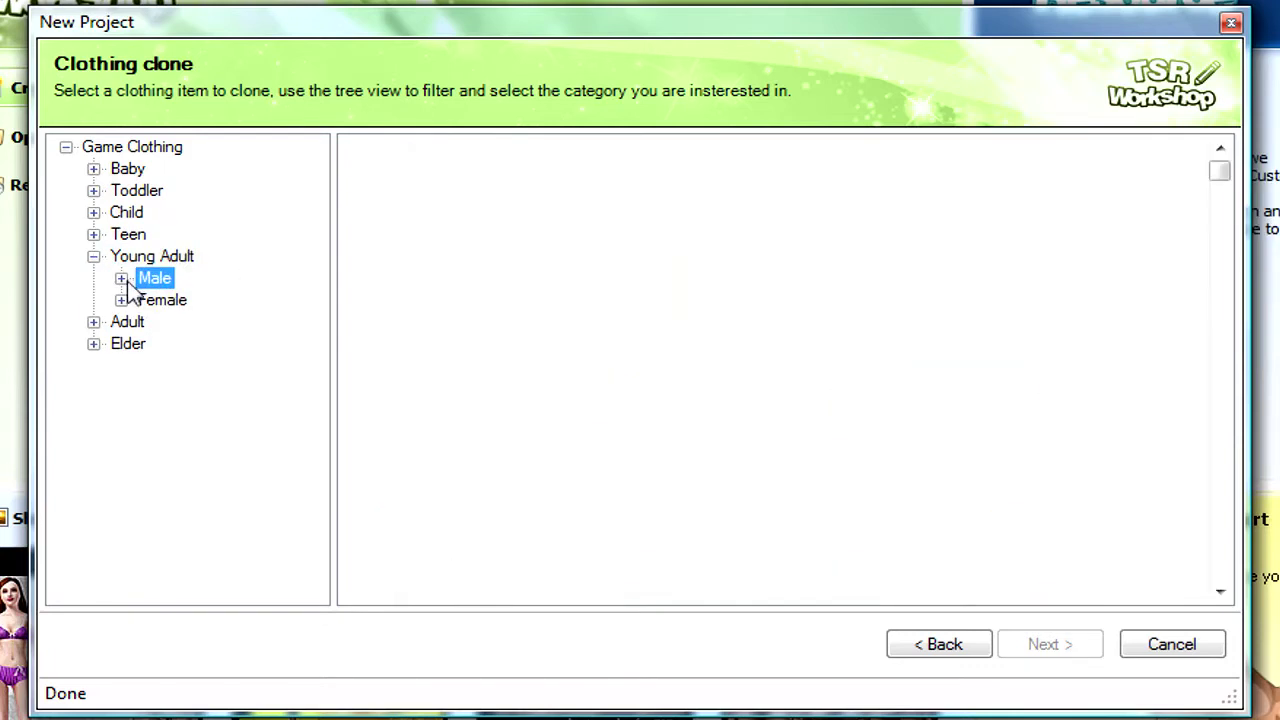
left_click(198, 321)
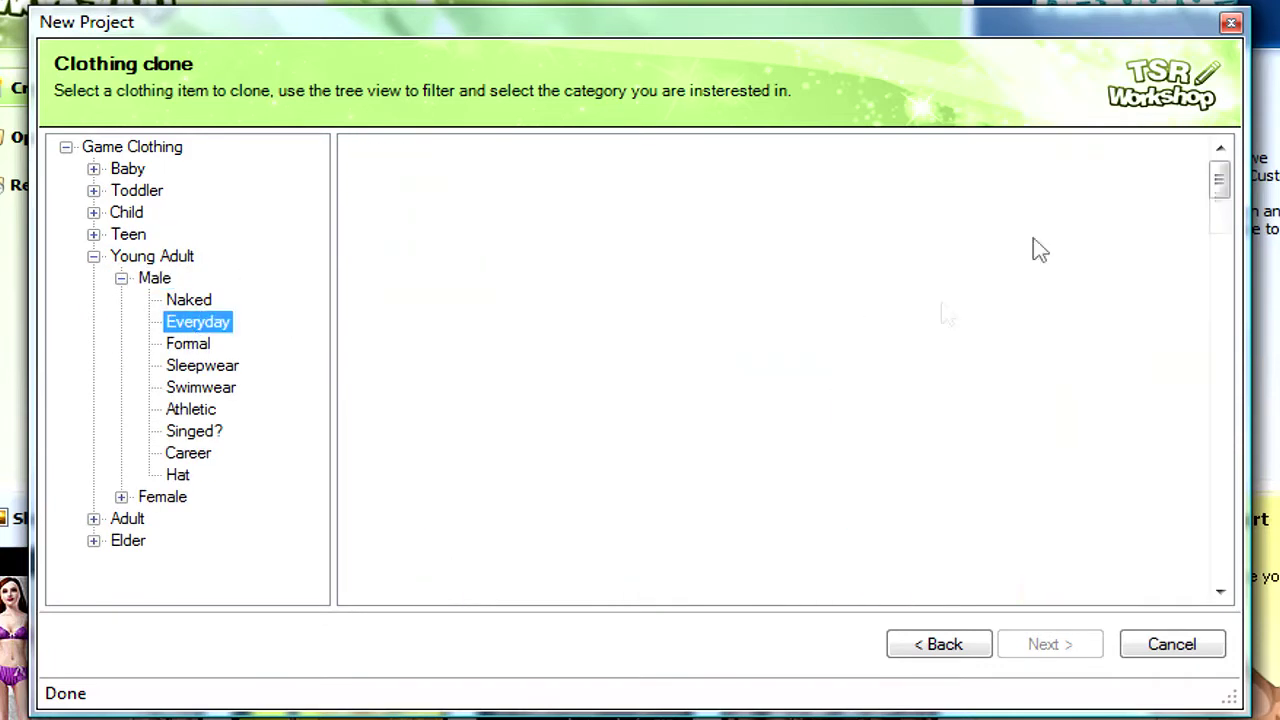
left_click_drag(1230, 204, 1230, 462)
left_click(1069, 453)
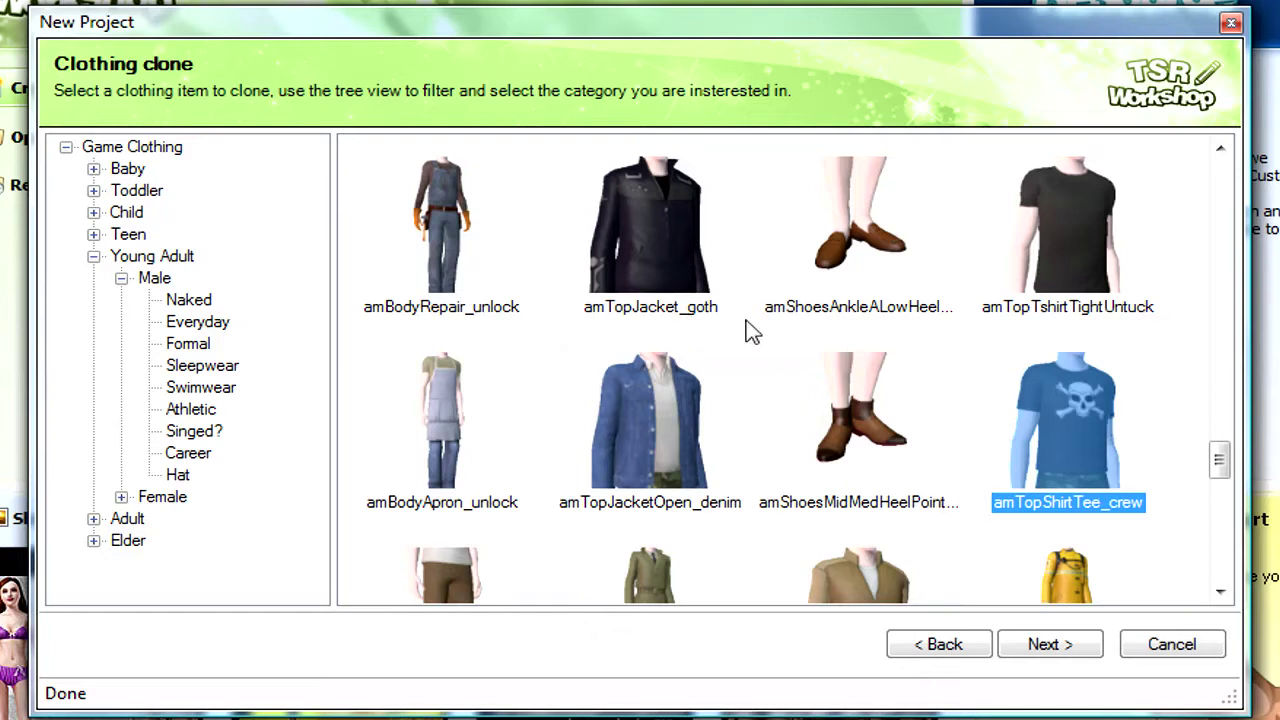
left_click(1070, 647)
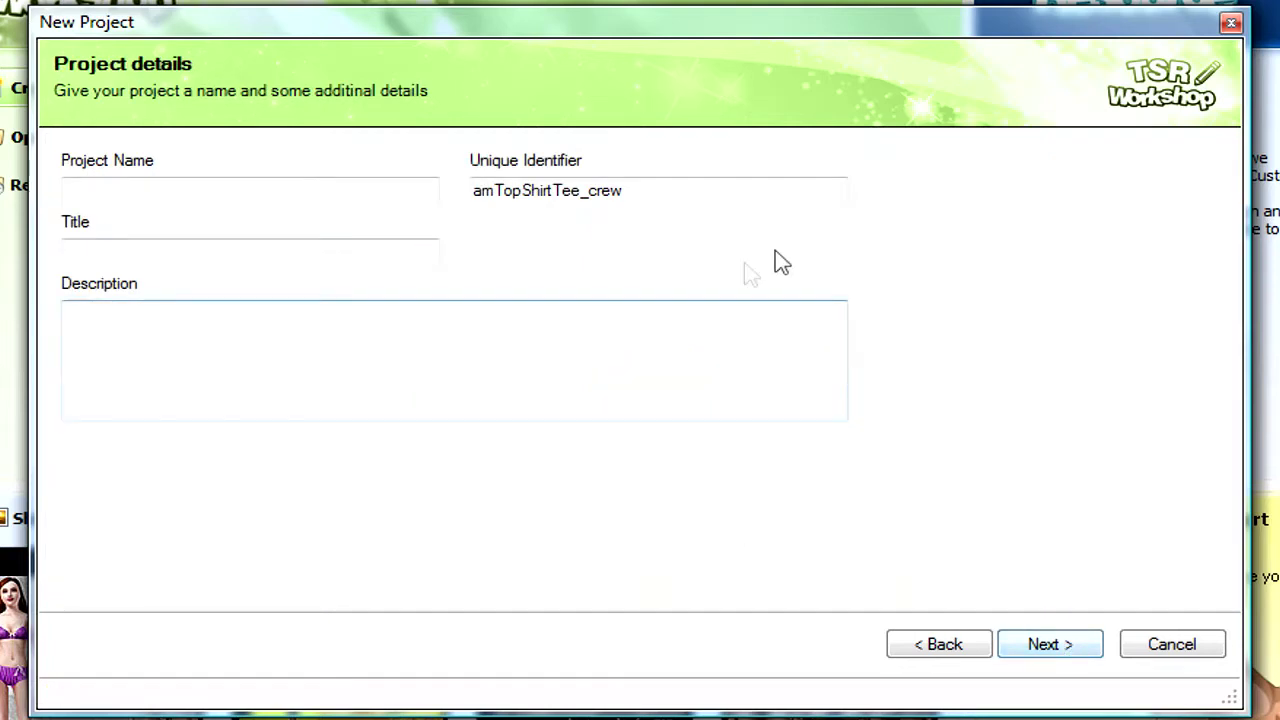
- Set the unique identifier to amTopShirtTee_crew2, name the project shirt 1, and finish creating it
left_click(750, 198)
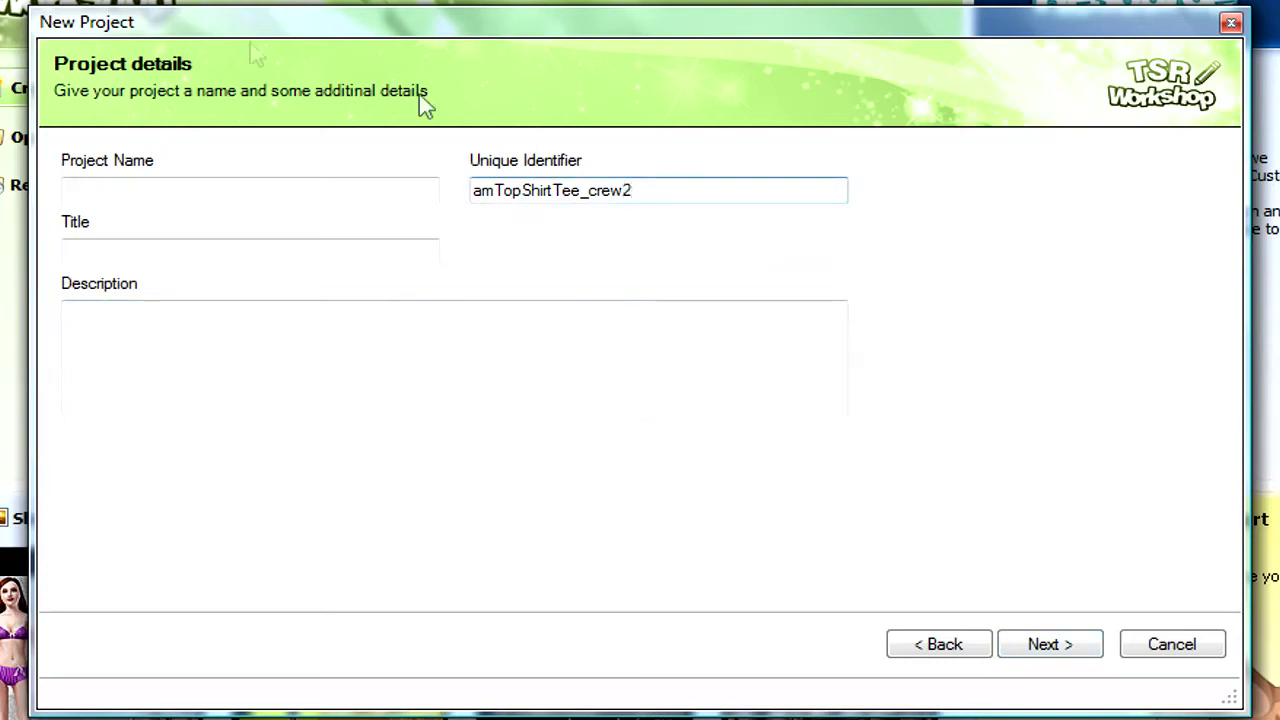
left_click(263, 192)
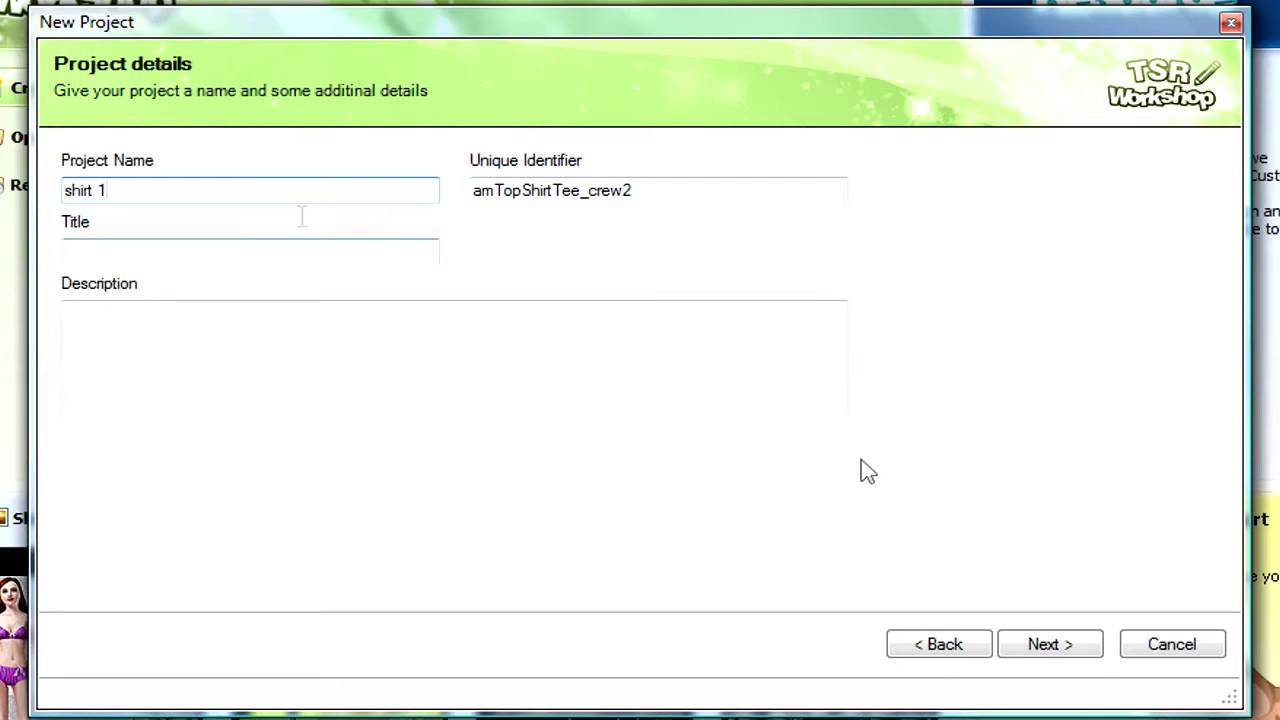
left_click(1072, 646)
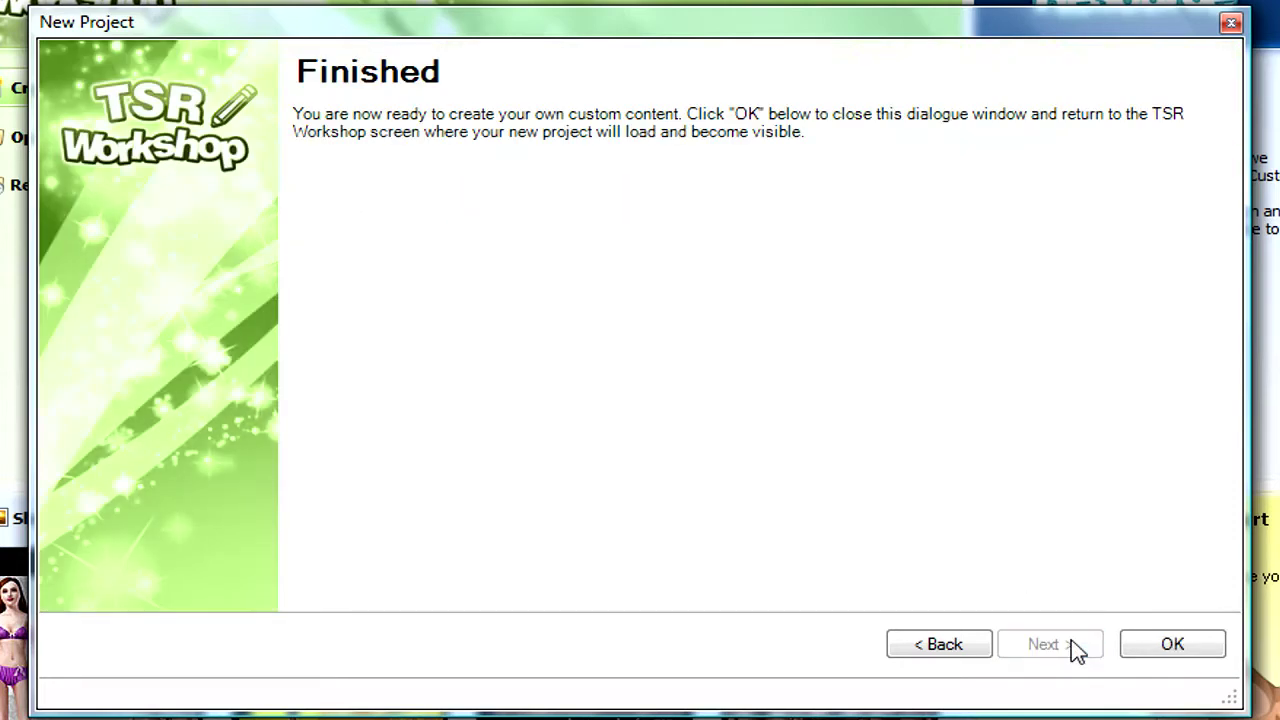
left_click(1172, 645)
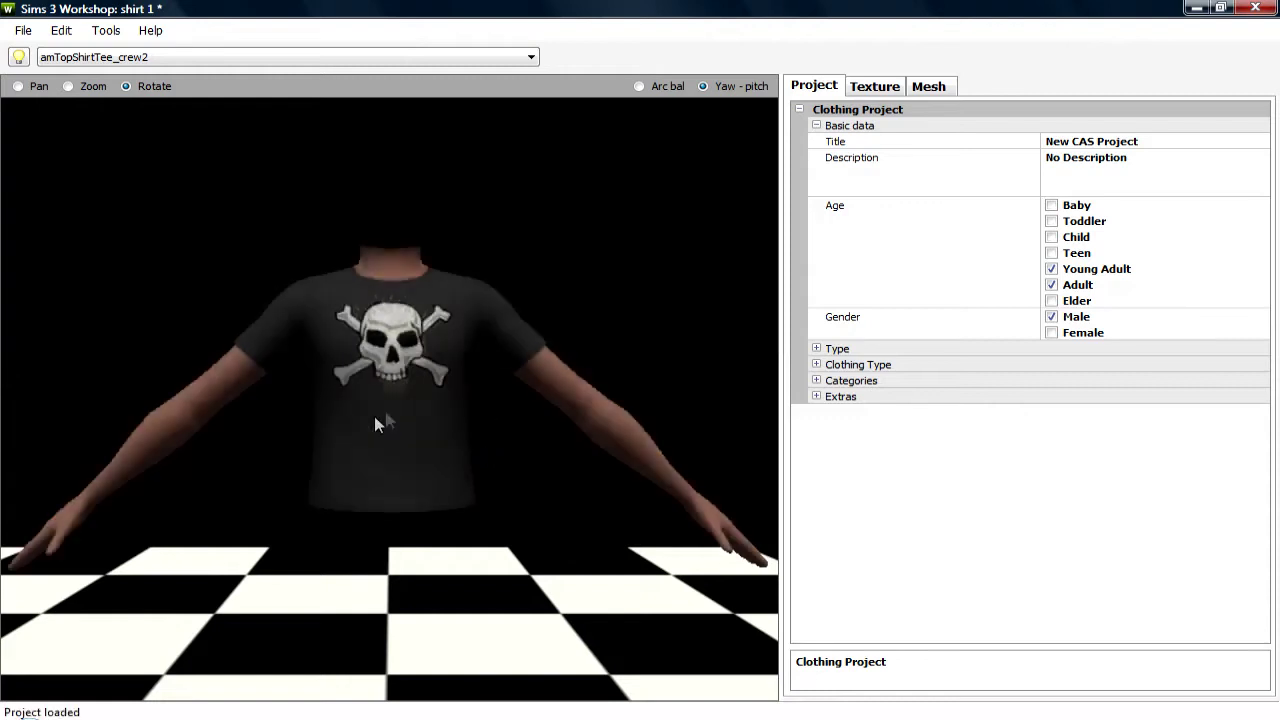
- Open the shirt's Stencil A texture in the image editor
left_click_drag(302, 486, 329, 375)
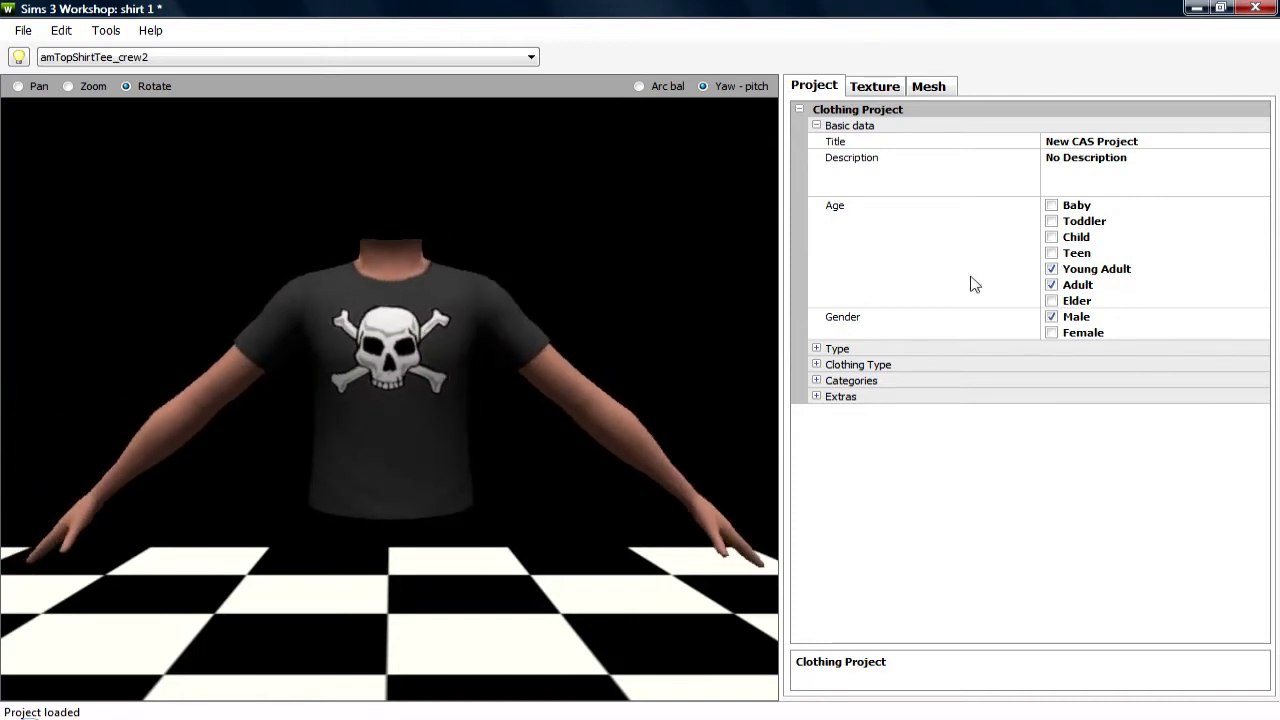
left_click(869, 92)
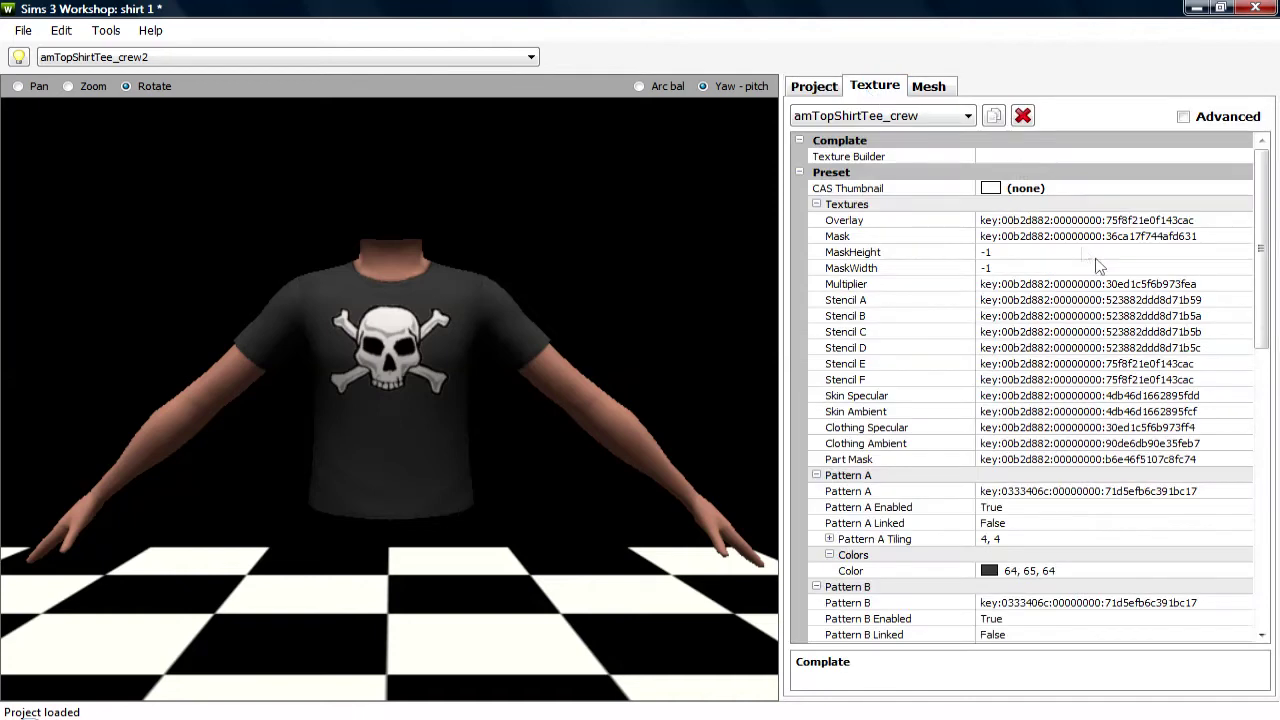
left_click(1197, 302)
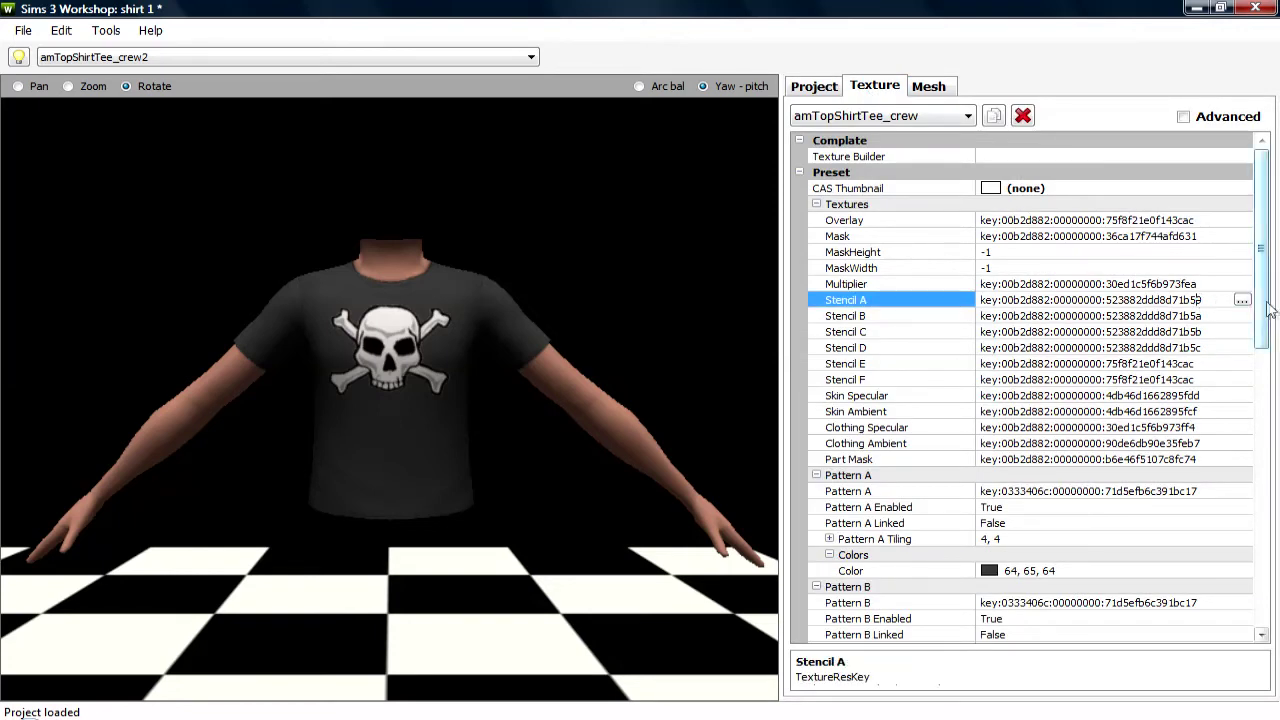
left_click(1241, 300)
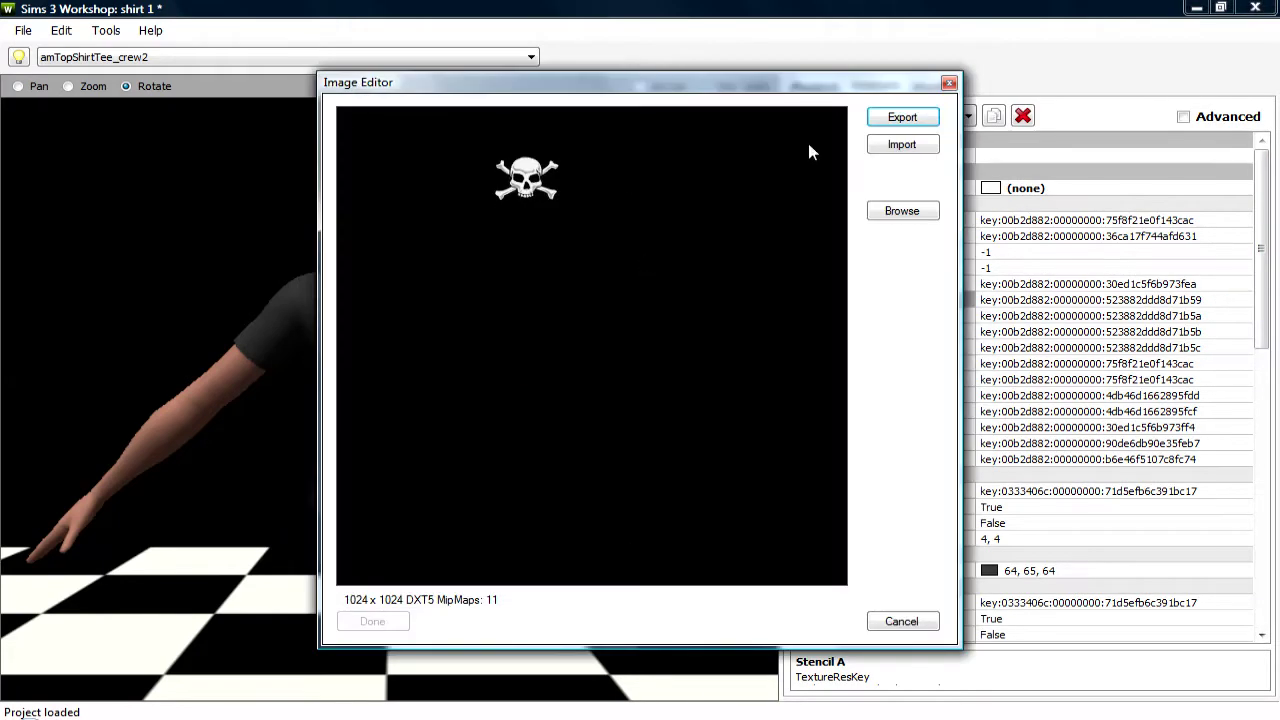
- Export the skull stencil to the desktop as a DirectDraw Surface (.dds) file under its suggested name and close the image editor
left_click(902, 118)
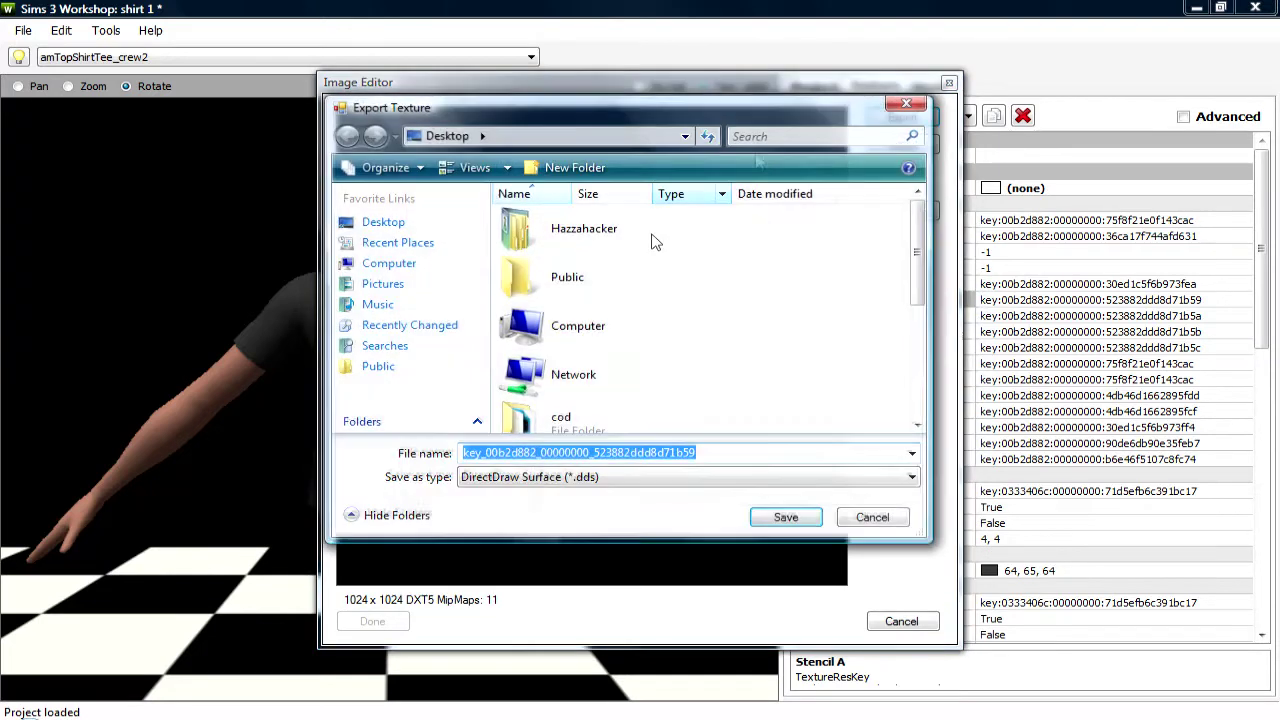
left_click(918, 428)
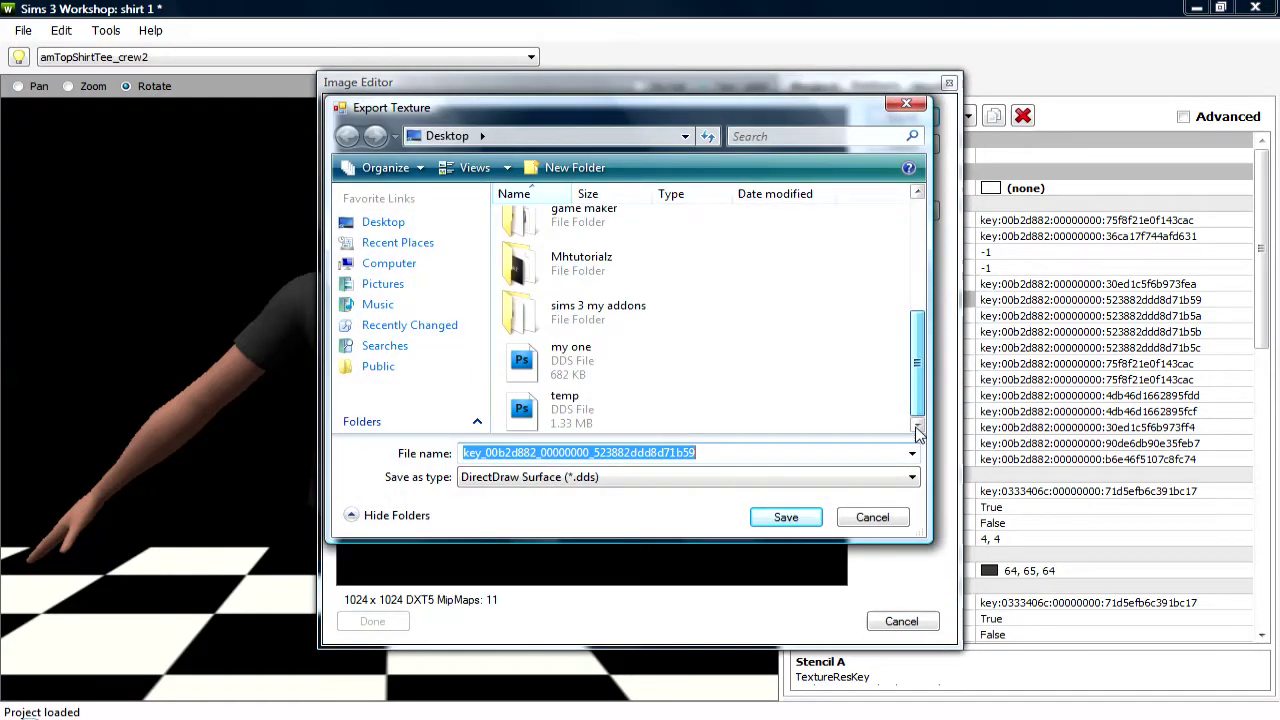
scroll(918, 428, "up", 5)
scroll(910, 401, "down", 5)
scroll(910, 401, "up", 5)
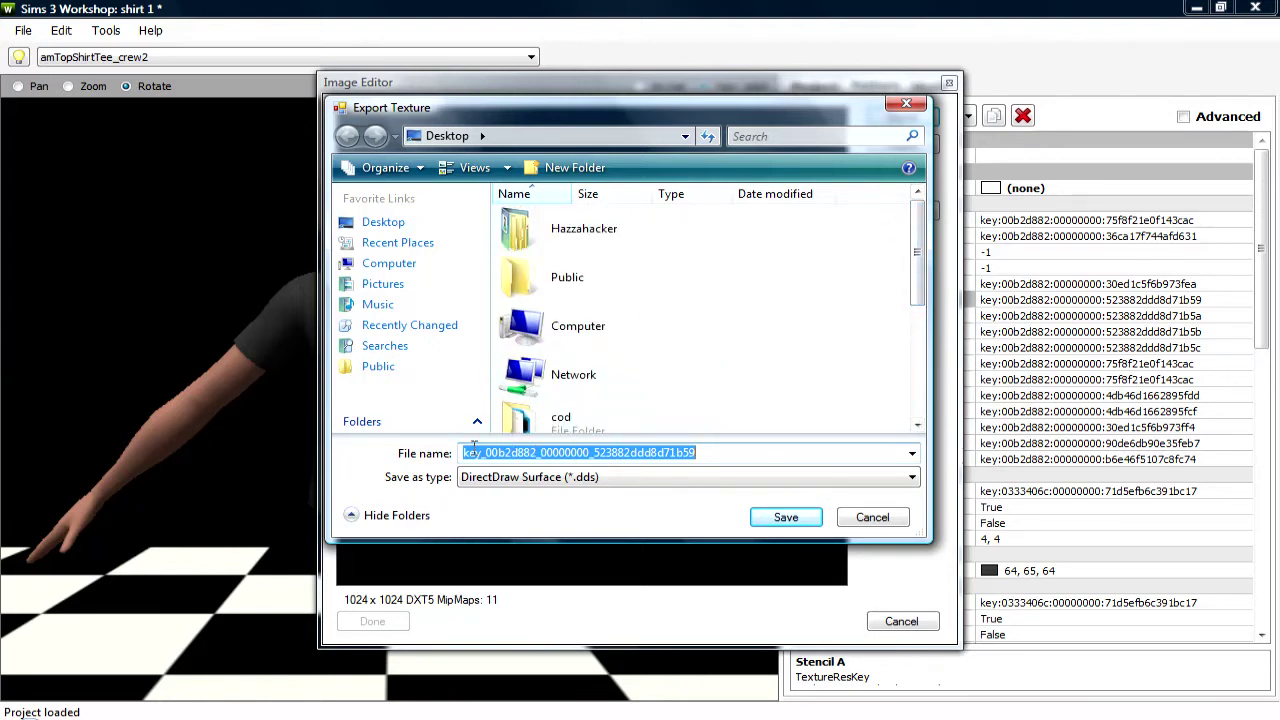
scroll(900, 390, "down", 5)
scroll(912, 372, "up", 5)
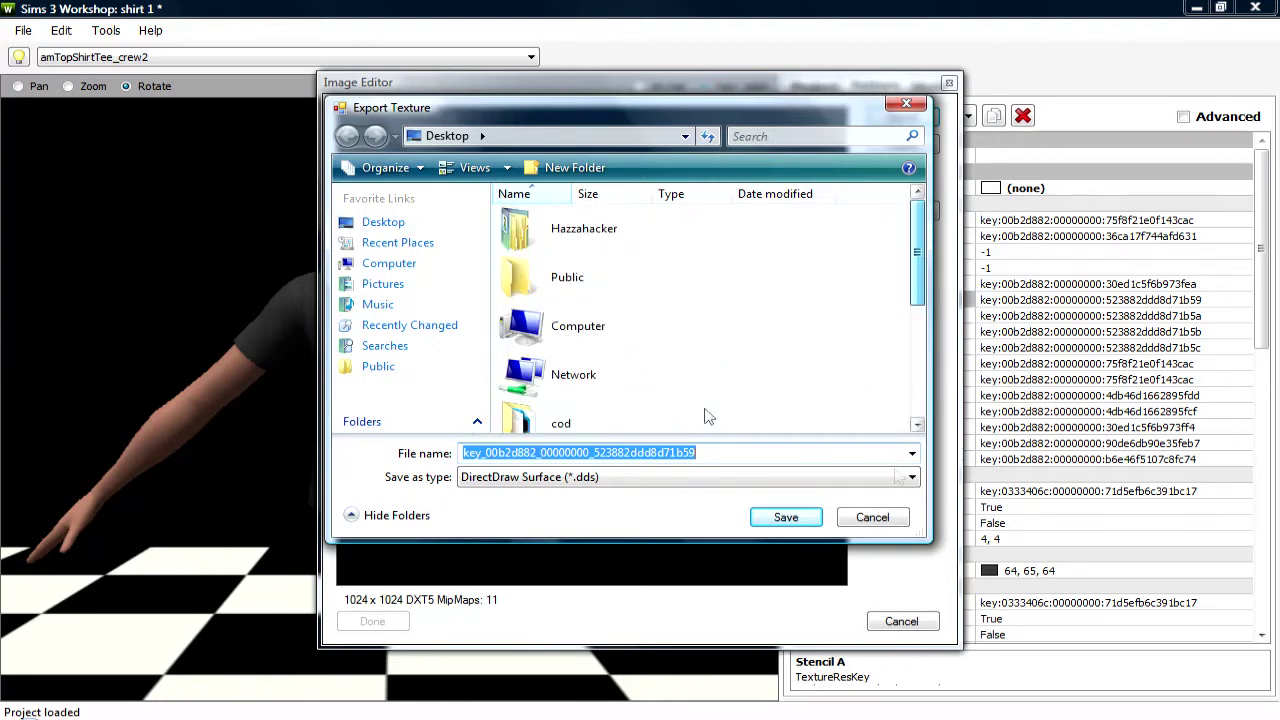
scroll(913, 368, "down", 5)
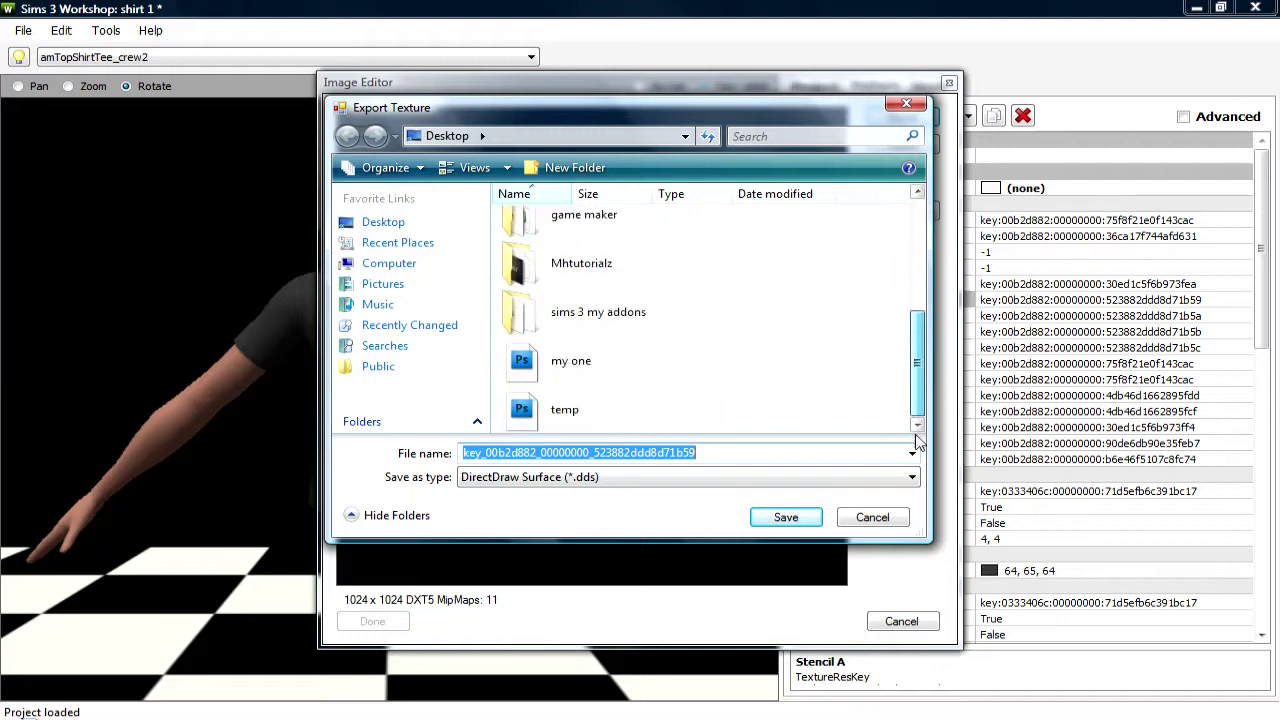
left_click(528, 478)
left_click(534, 495)
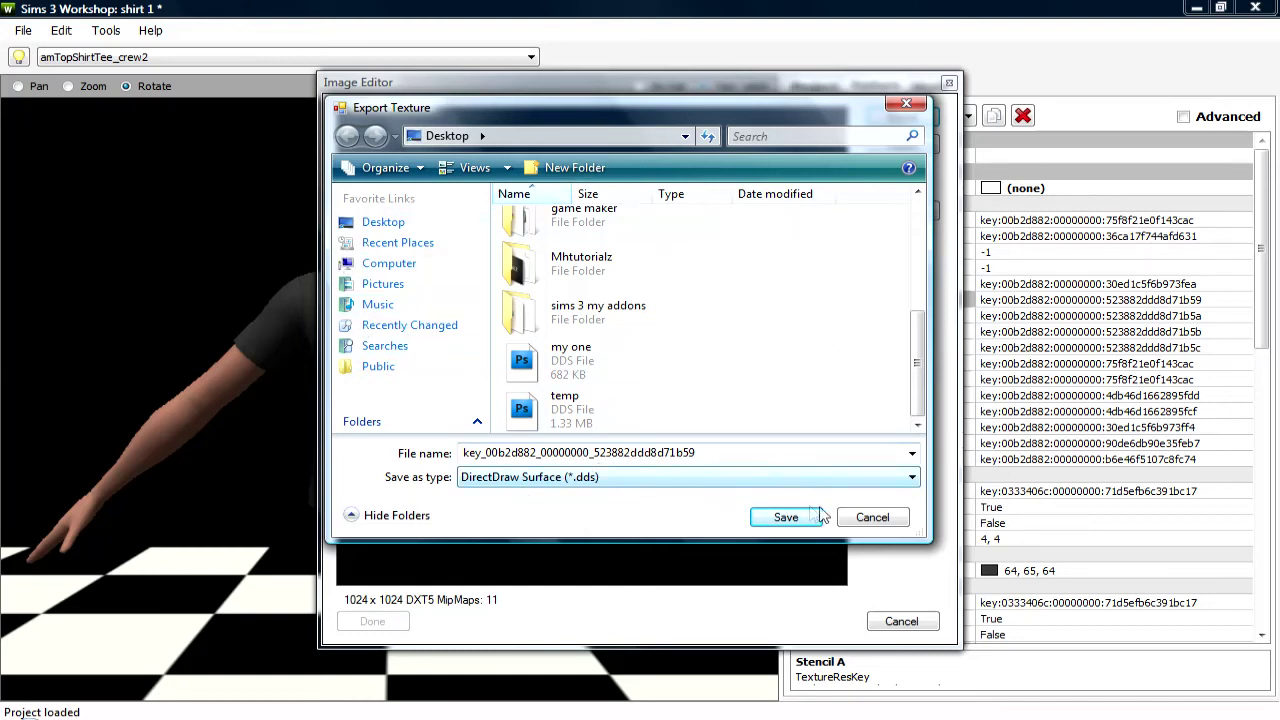
left_click(785, 517)
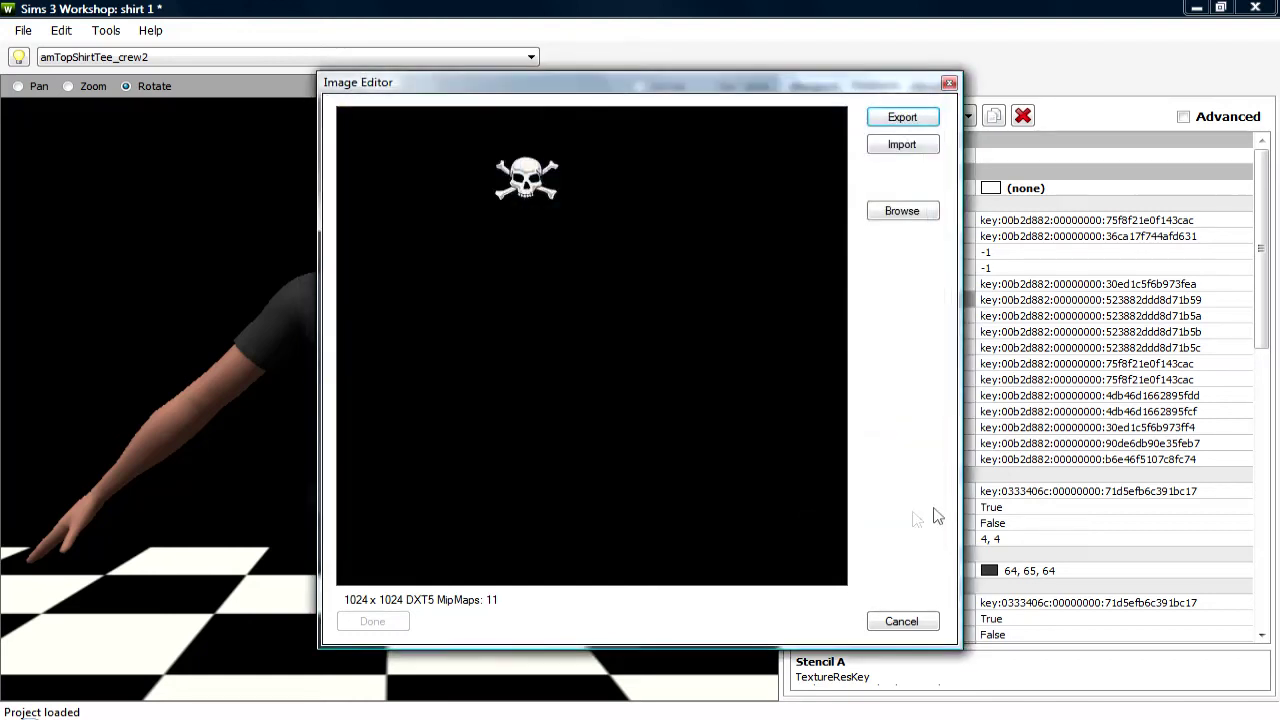
left_click(901, 622)
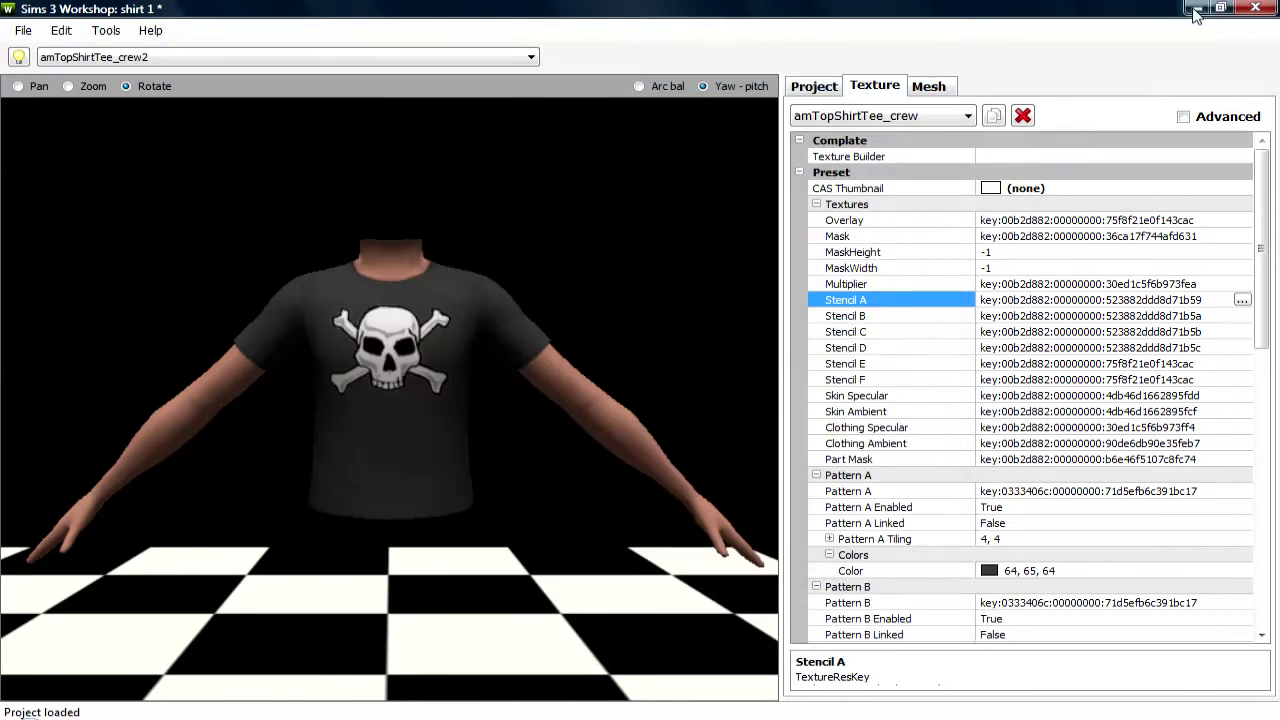
- Minimize the workshop and delete the exported key_00b2d882 DDS file from the desktop
left_click(1196, 8)
left_click(188, 240)
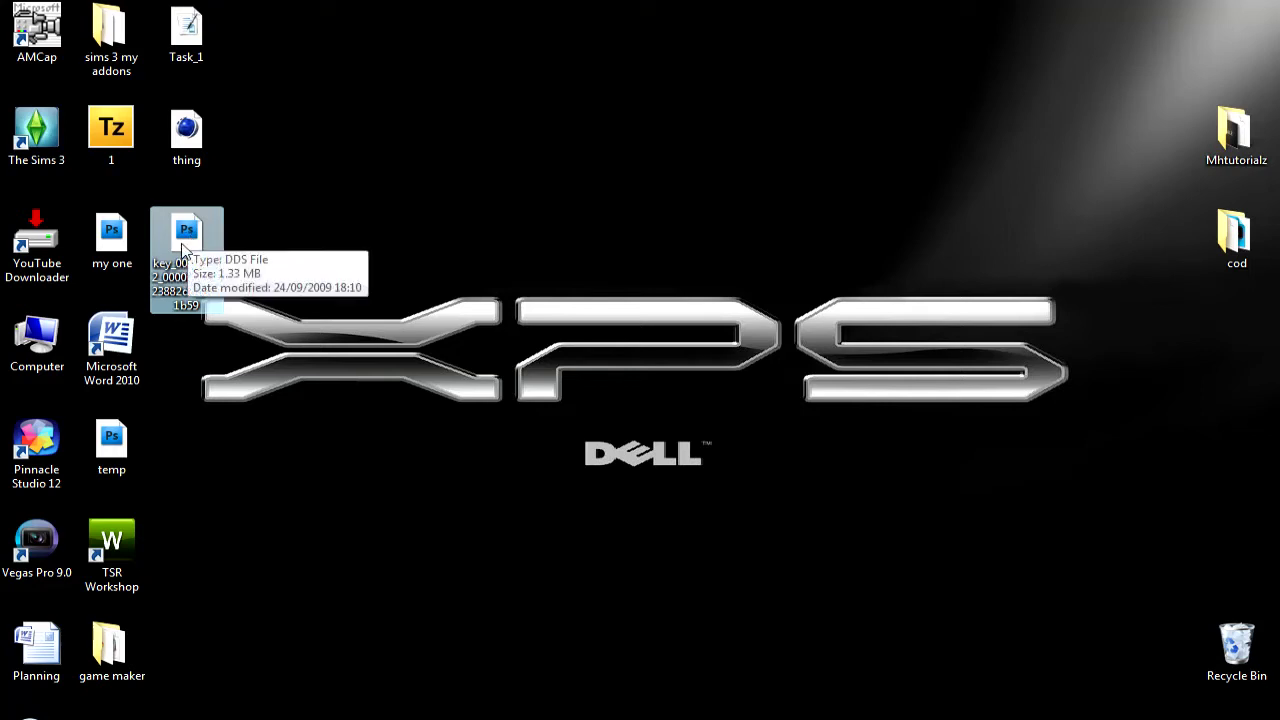
key("Delete")
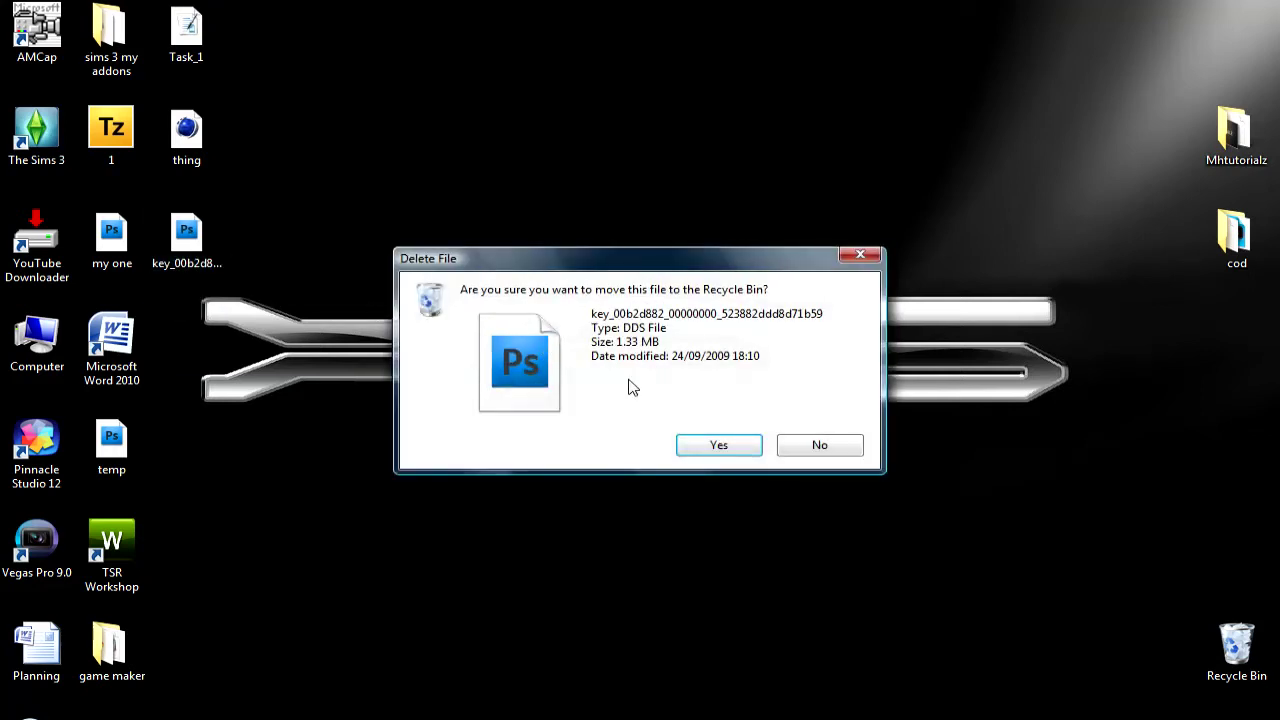
key("Return")
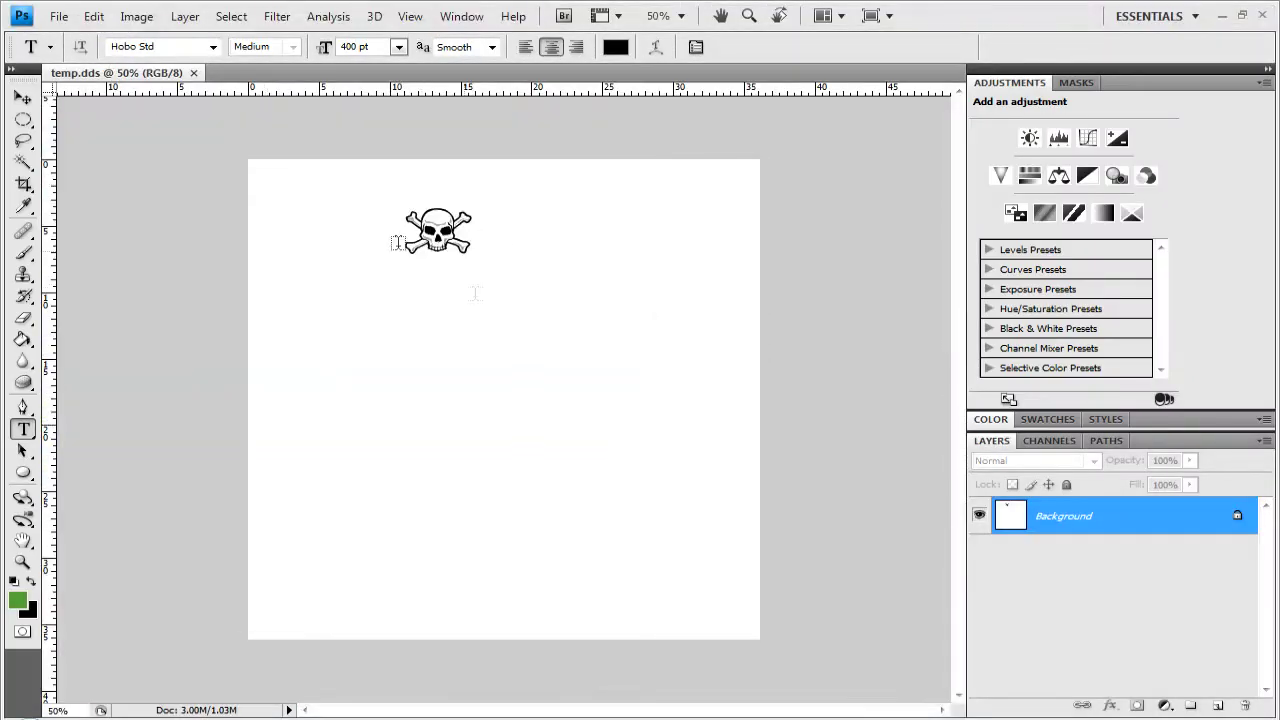
- Add a new layer with the text MHTUTORIALZ at 30 pt and move the text over the skull
left_click(1215, 706)
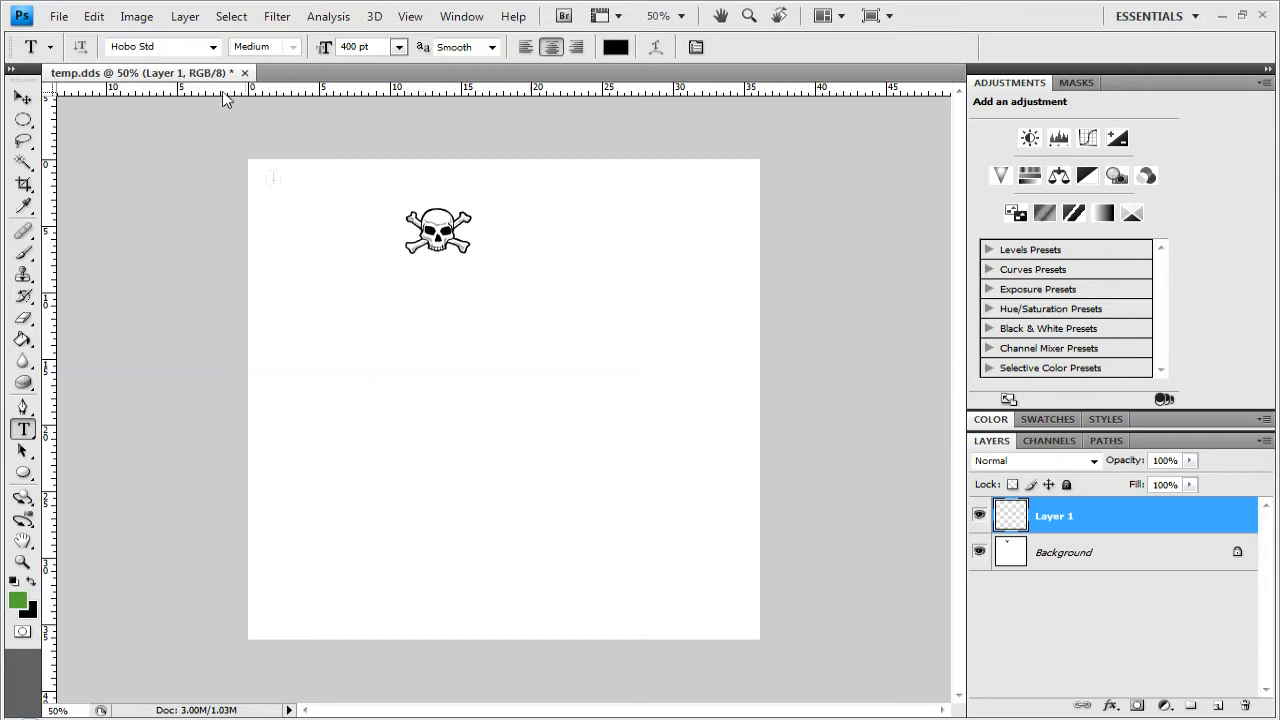
left_click(398, 47)
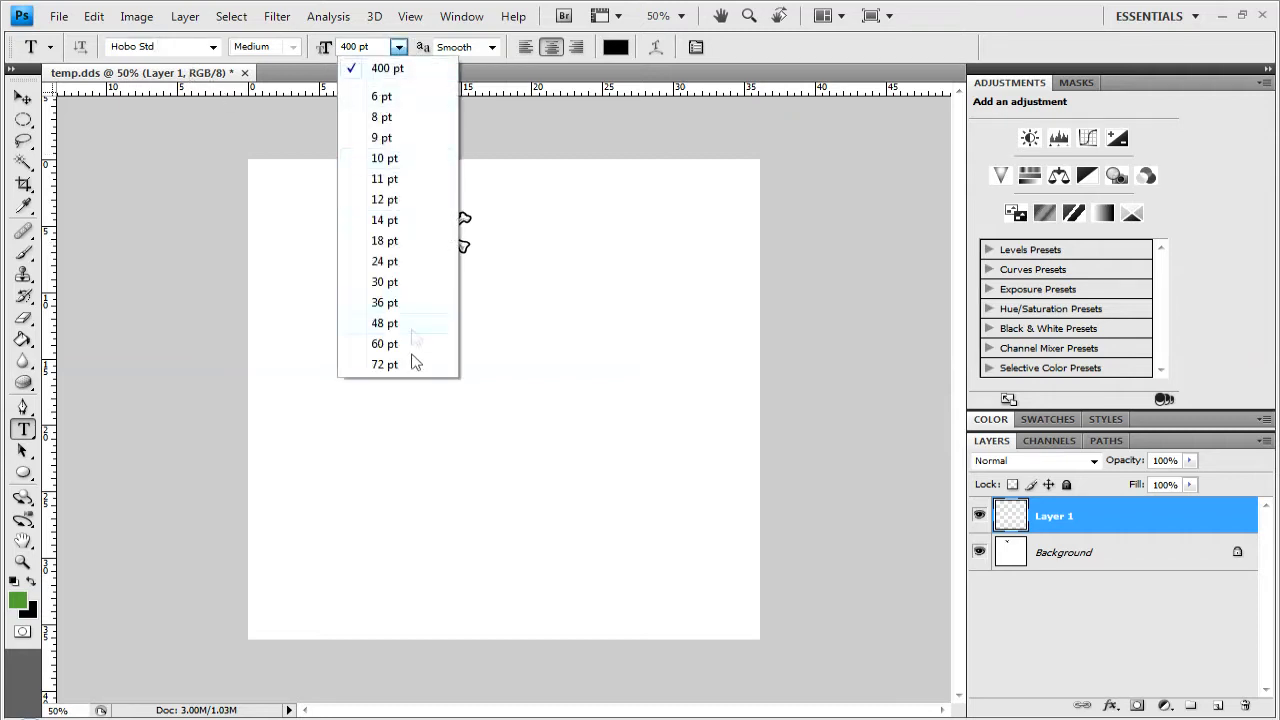
left_click(385, 282)
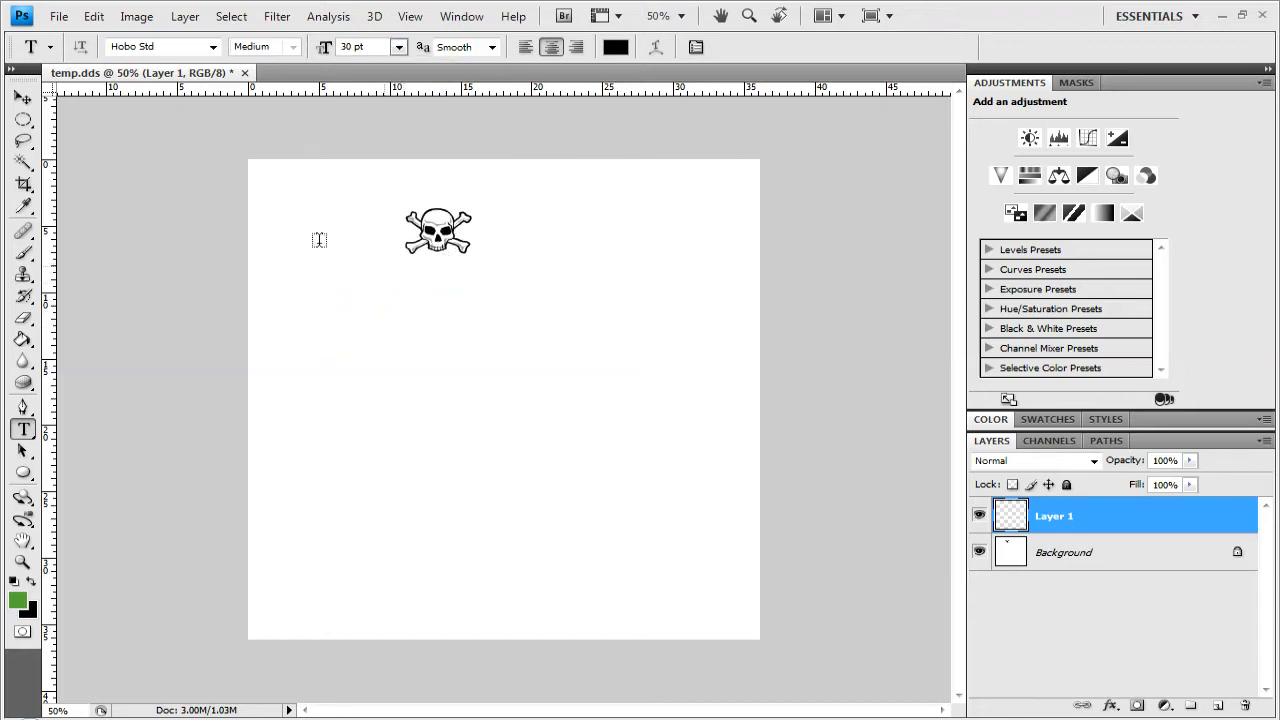
left_click(417, 348)
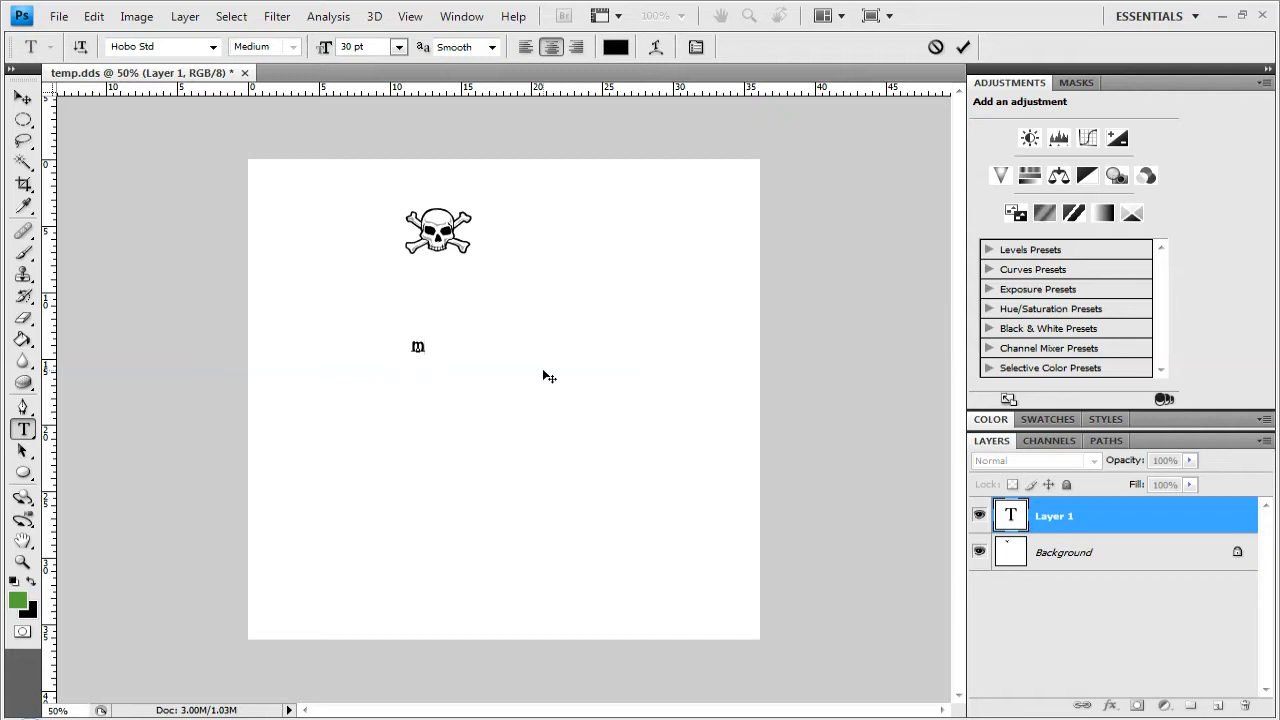
type("mhtu")
type("HTUTORIALZ")
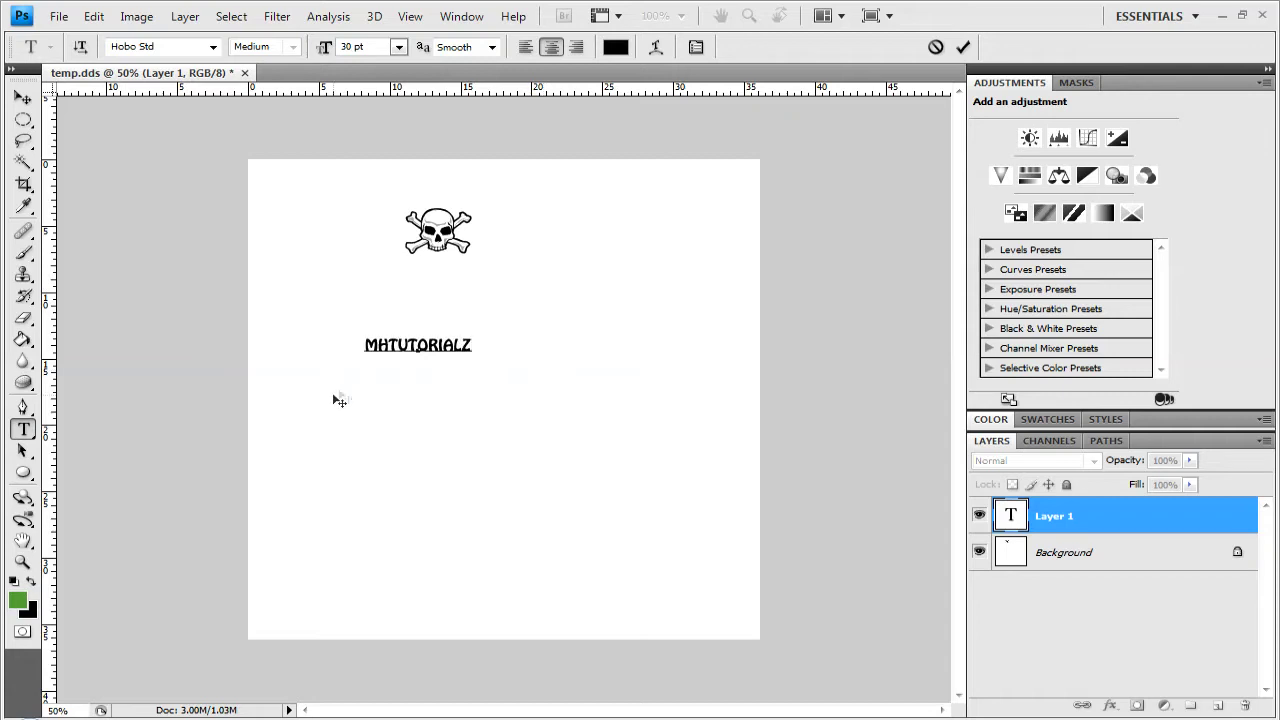
left_click_drag(444, 377, 356, 220)
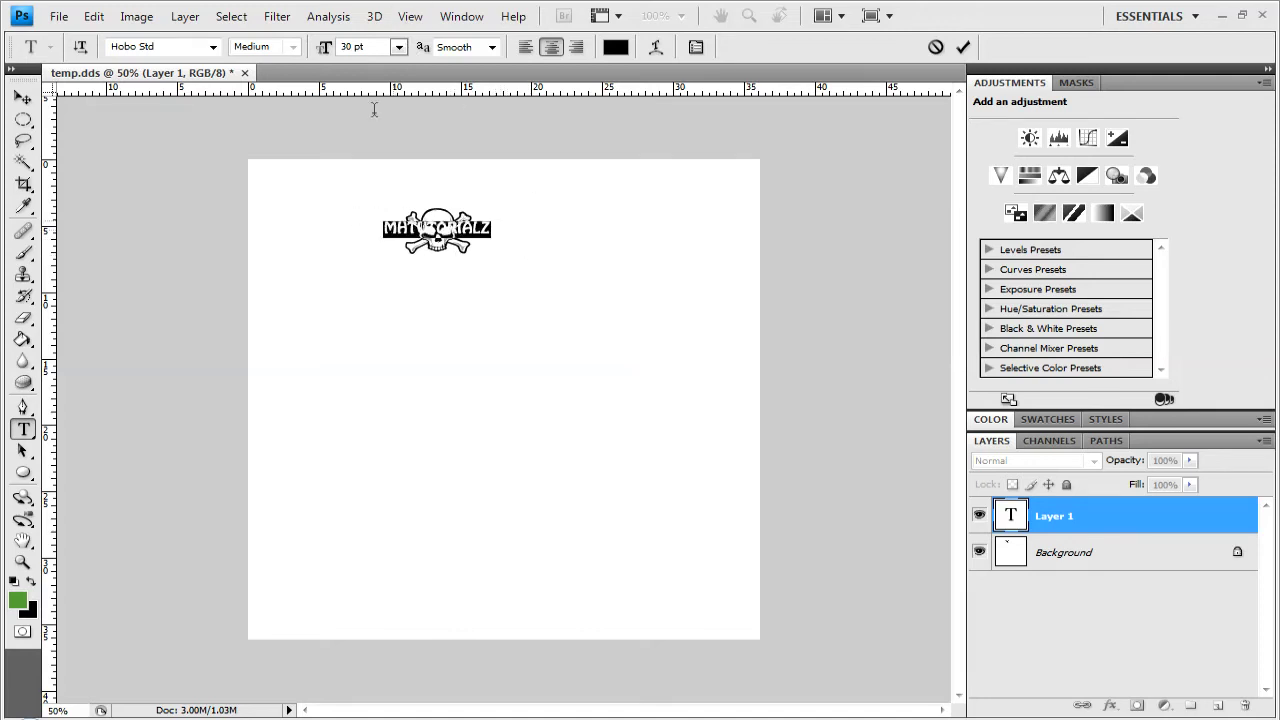
- Change the font of the MHTUTORIALZ text over the skull to Callaxis and commit the text
left_click(212, 47)
scroll(410, 170, "up", 10)
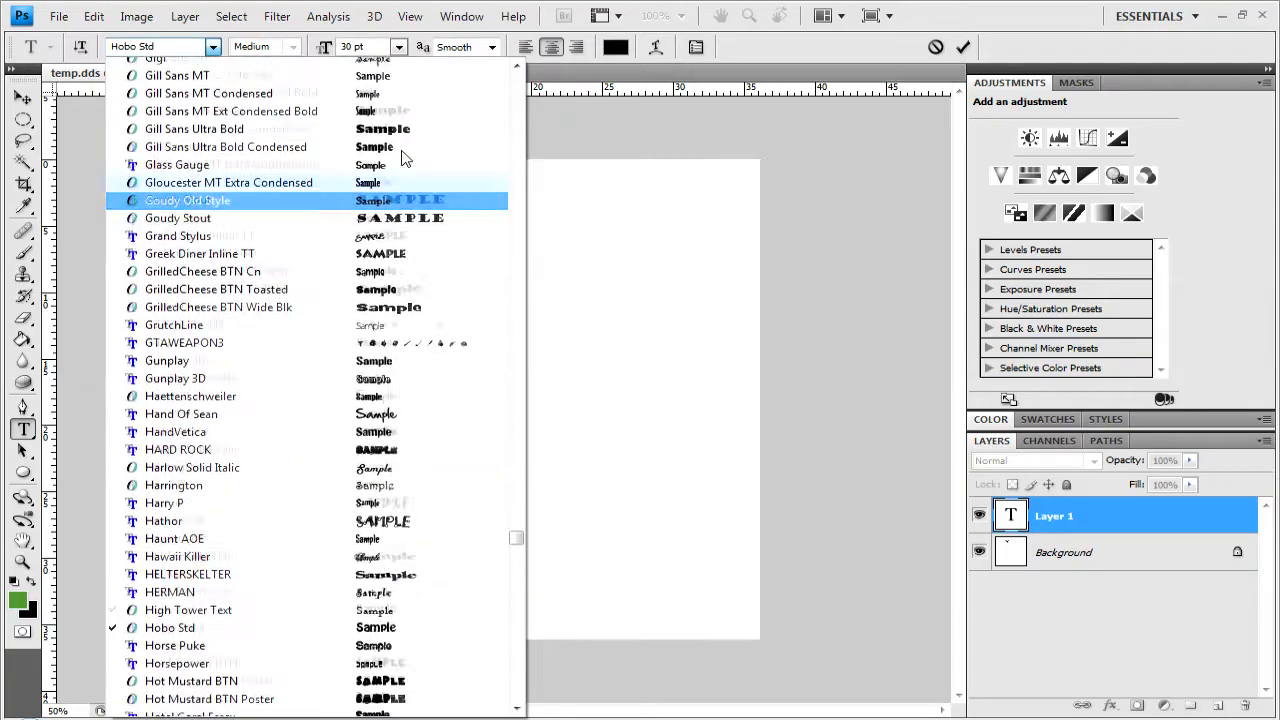
scroll(403, 158, "up", 12)
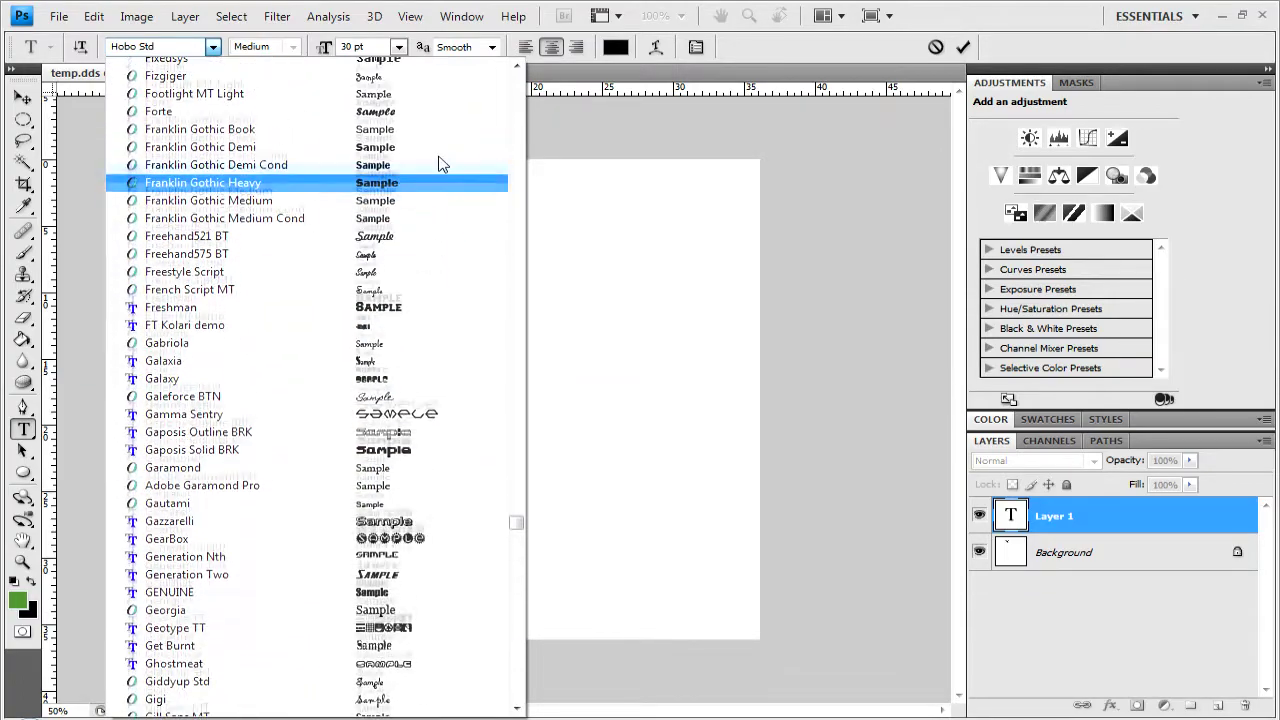
scroll(440, 165, "up", 8)
scroll(440, 165, "up", 7)
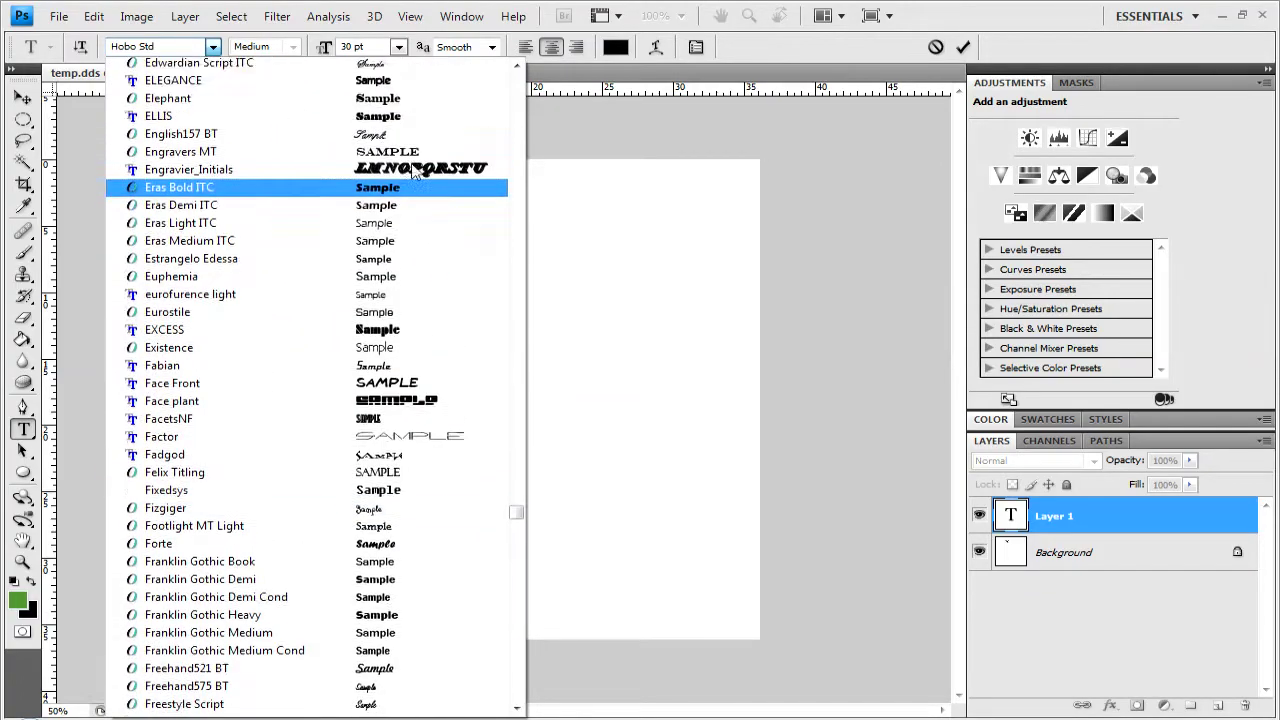
scroll(414, 172, "up", 8)
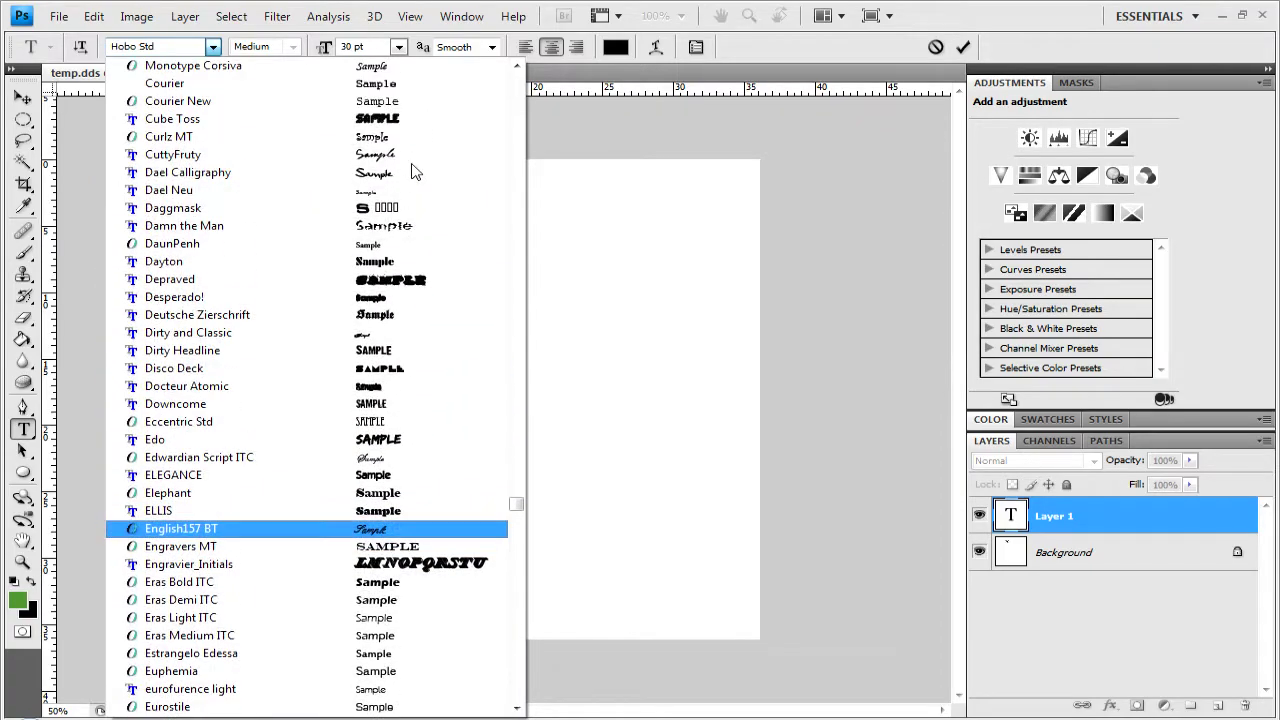
scroll(414, 172, "up", 8)
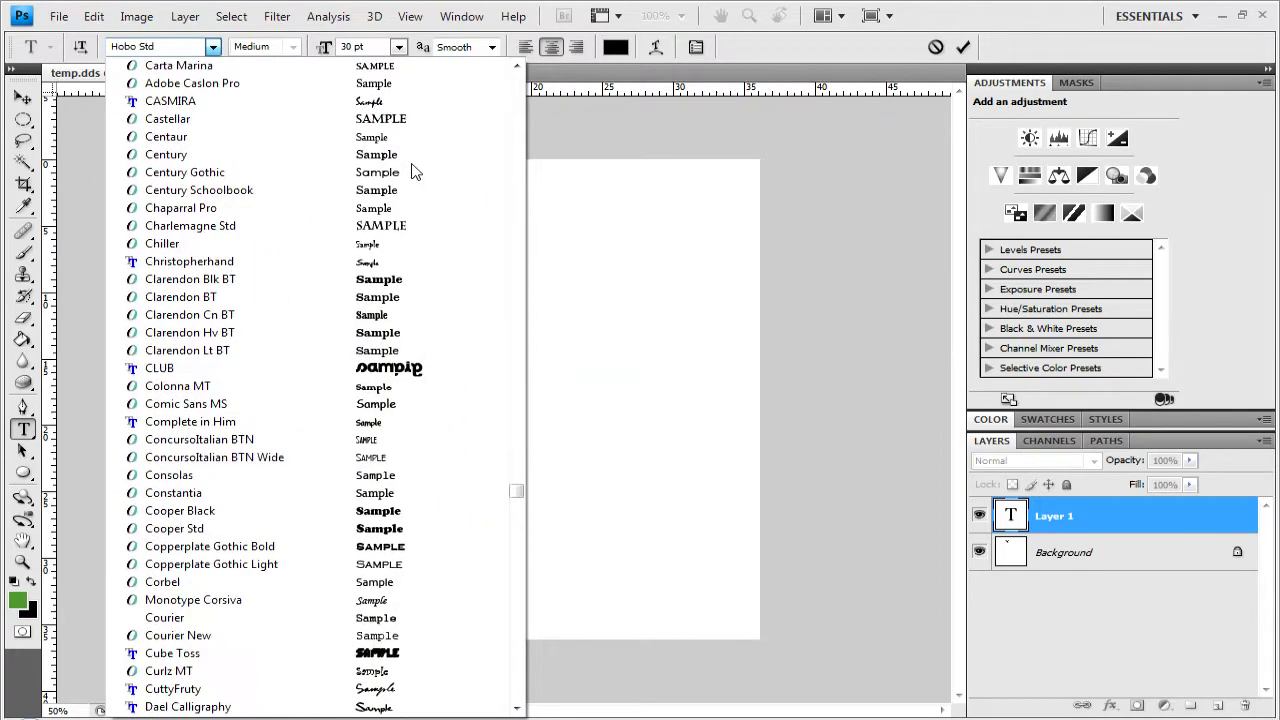
scroll(420, 190, "up", 3)
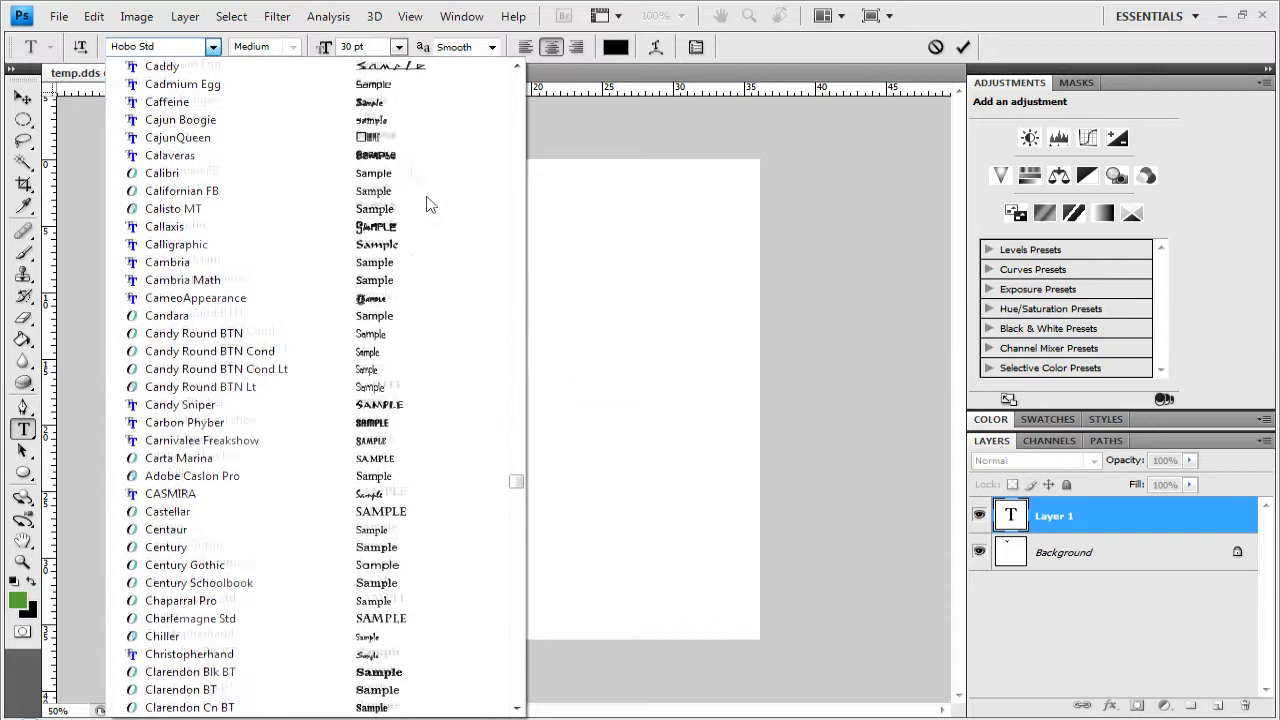
left_click(432, 262)
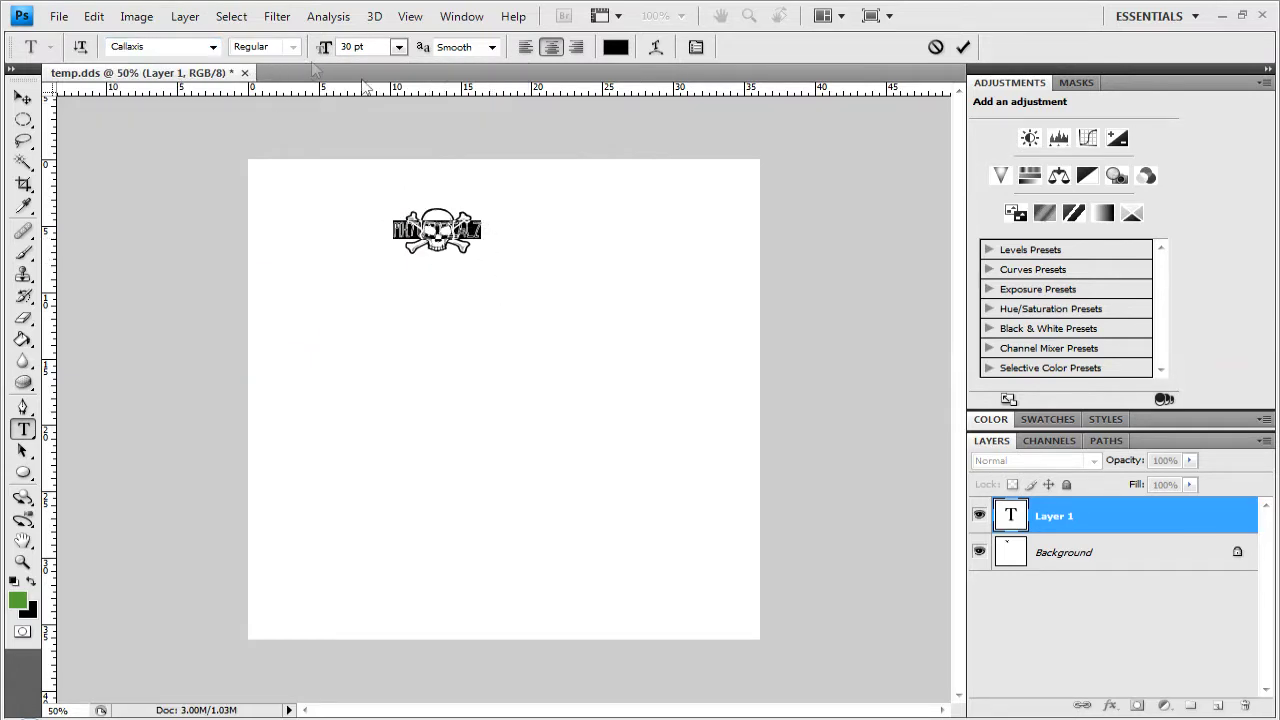
left_click(24, 97)
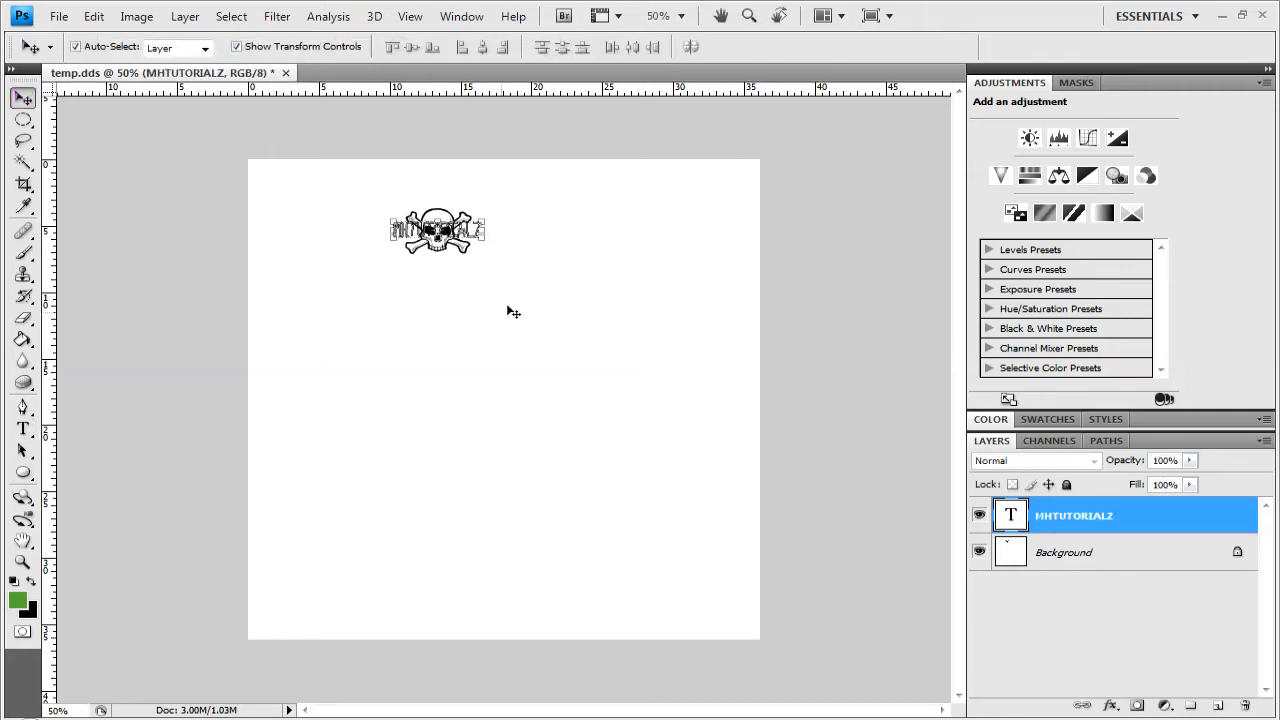
left_click(469, 238)
- Select the whole MHTUTORIALZ text and set its font to Abduction2002
left_click(24, 430)
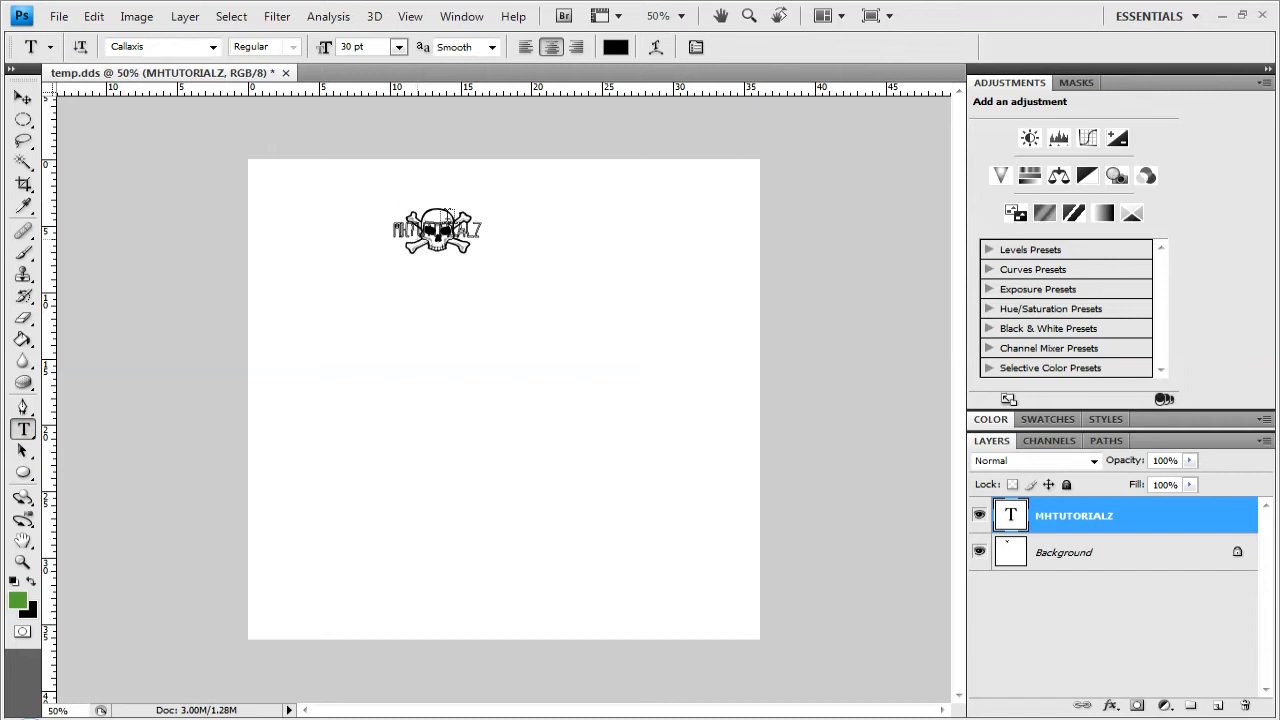
left_click(479, 231)
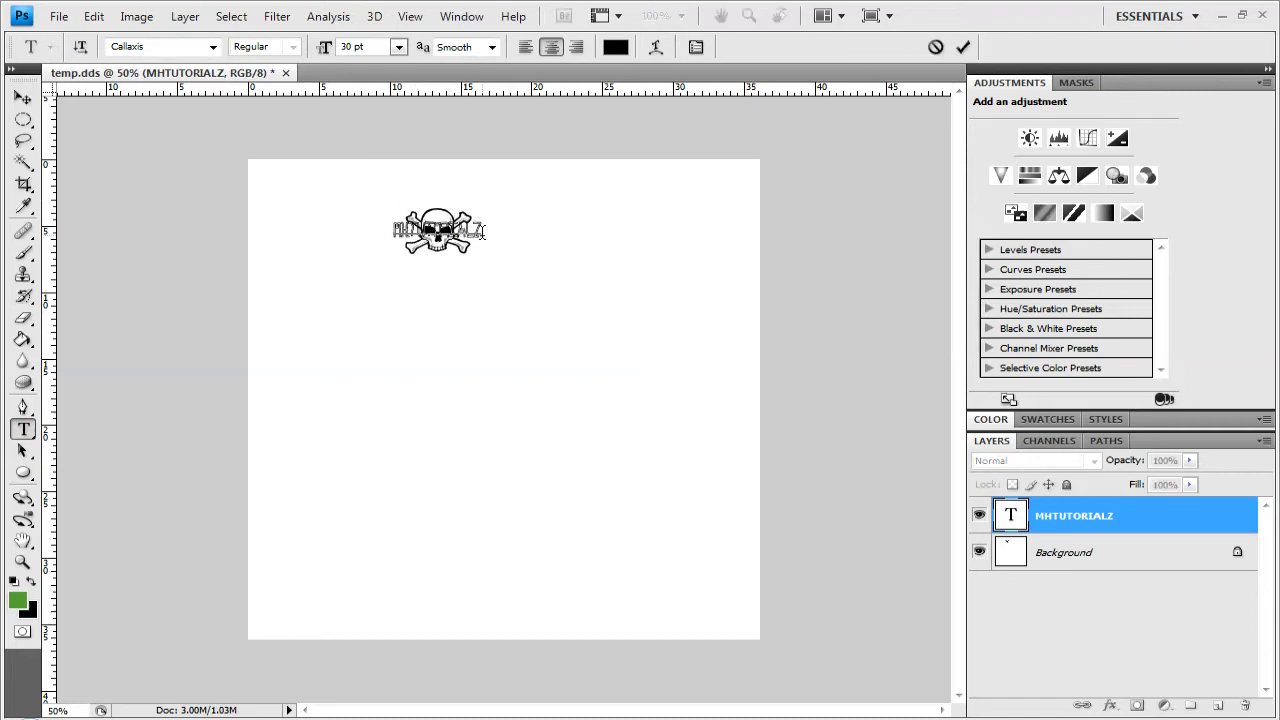
left_click_drag(481, 232, 348, 235)
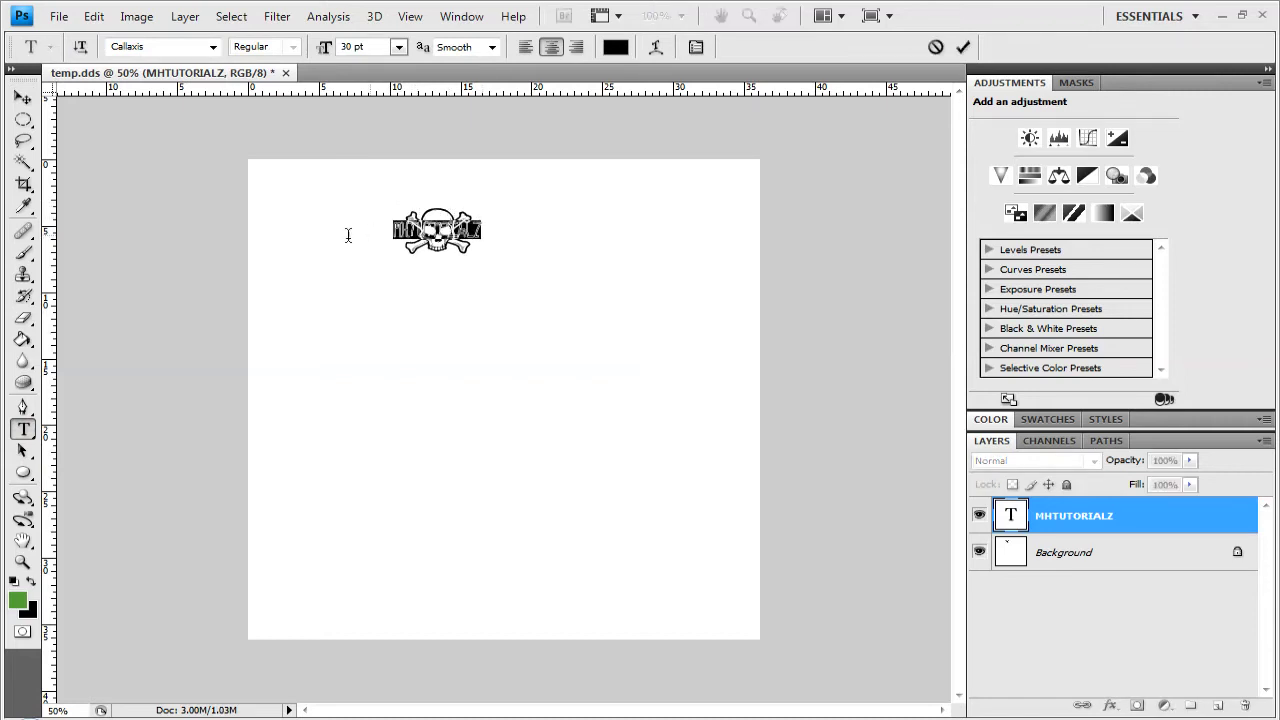
left_click(212, 47)
scroll(329, 177, "up", 7)
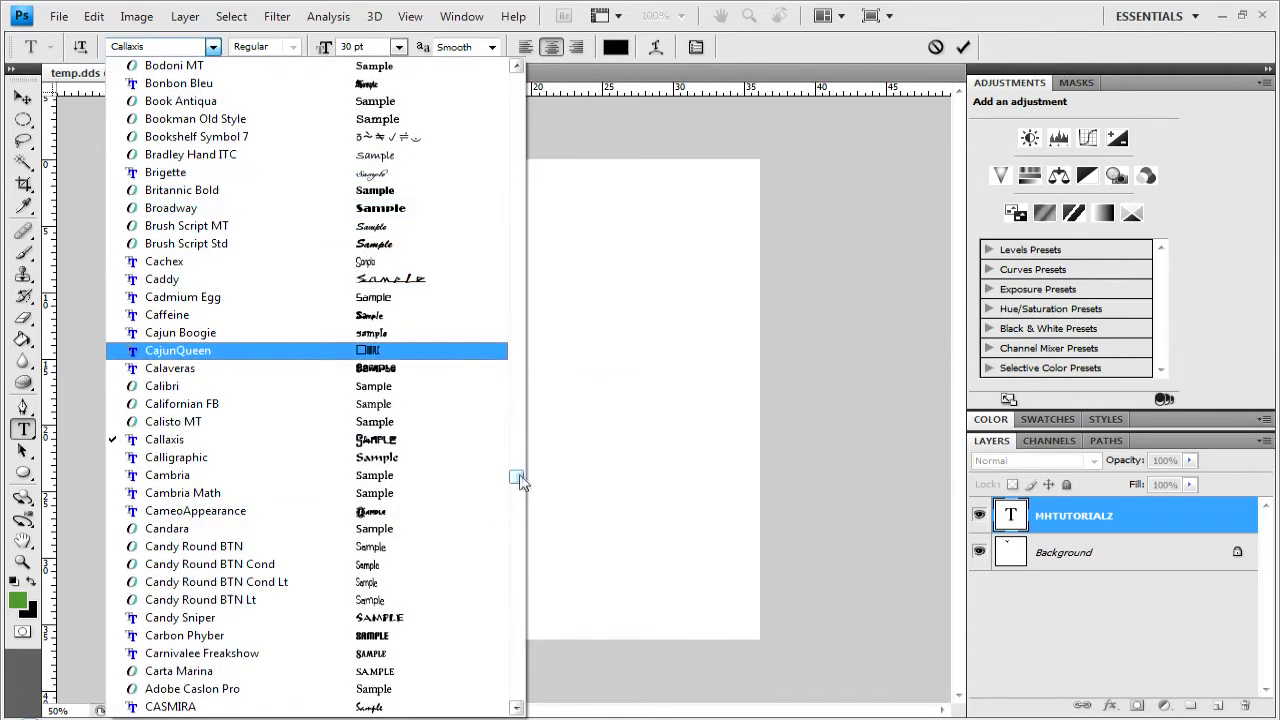
left_click_drag(520, 482, 505, 82)
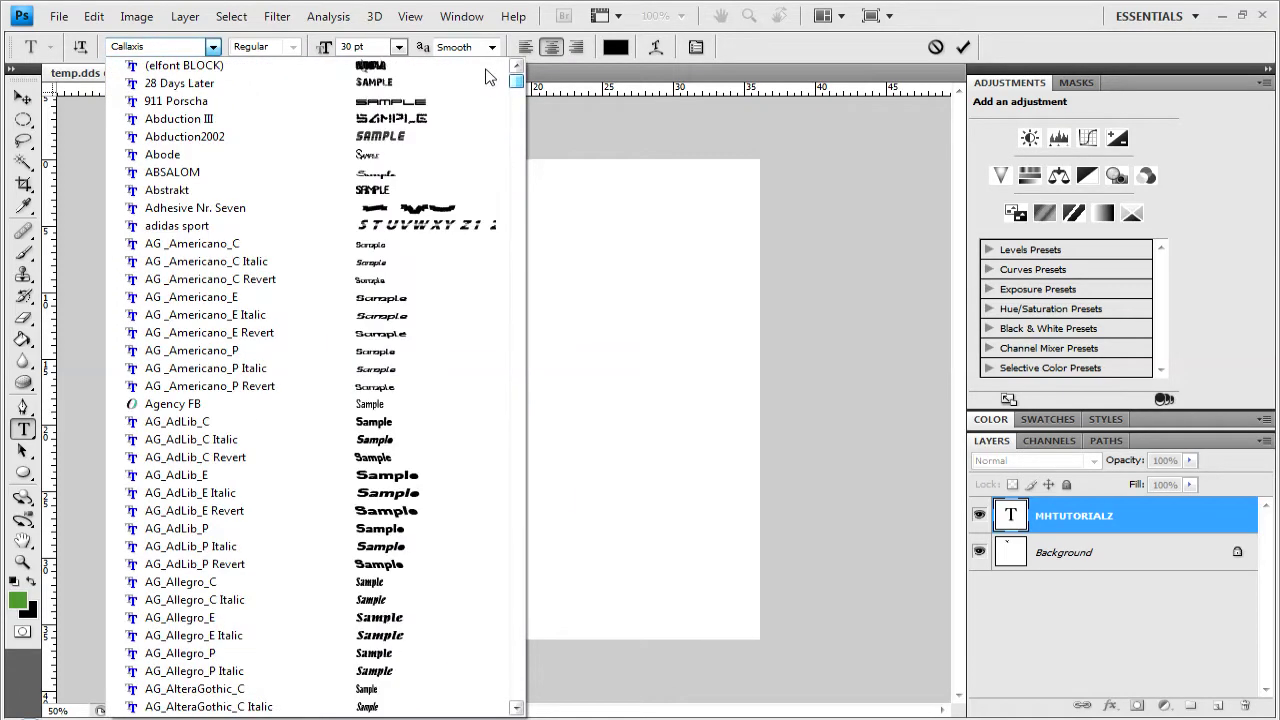
left_click(441, 136)
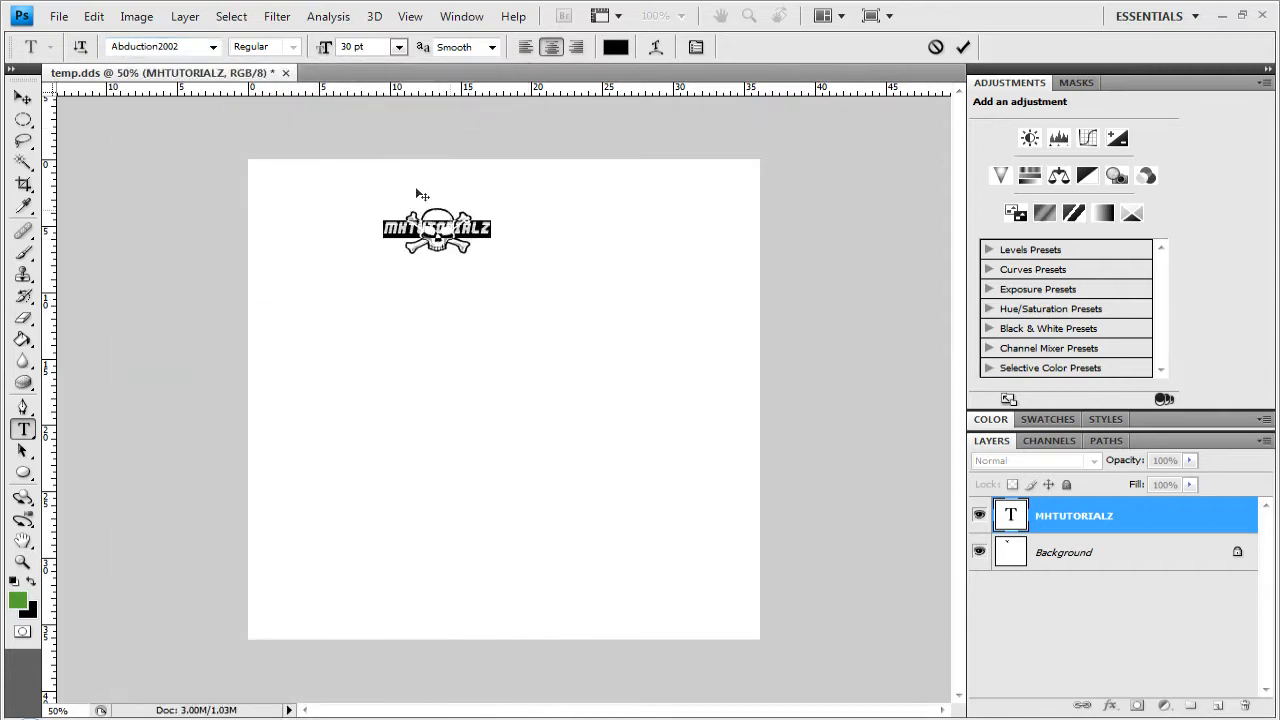
- Reduce the MHTUTORIALZ text to 18 pt, trying 24 pt first, and commit it
left_click(397, 47)
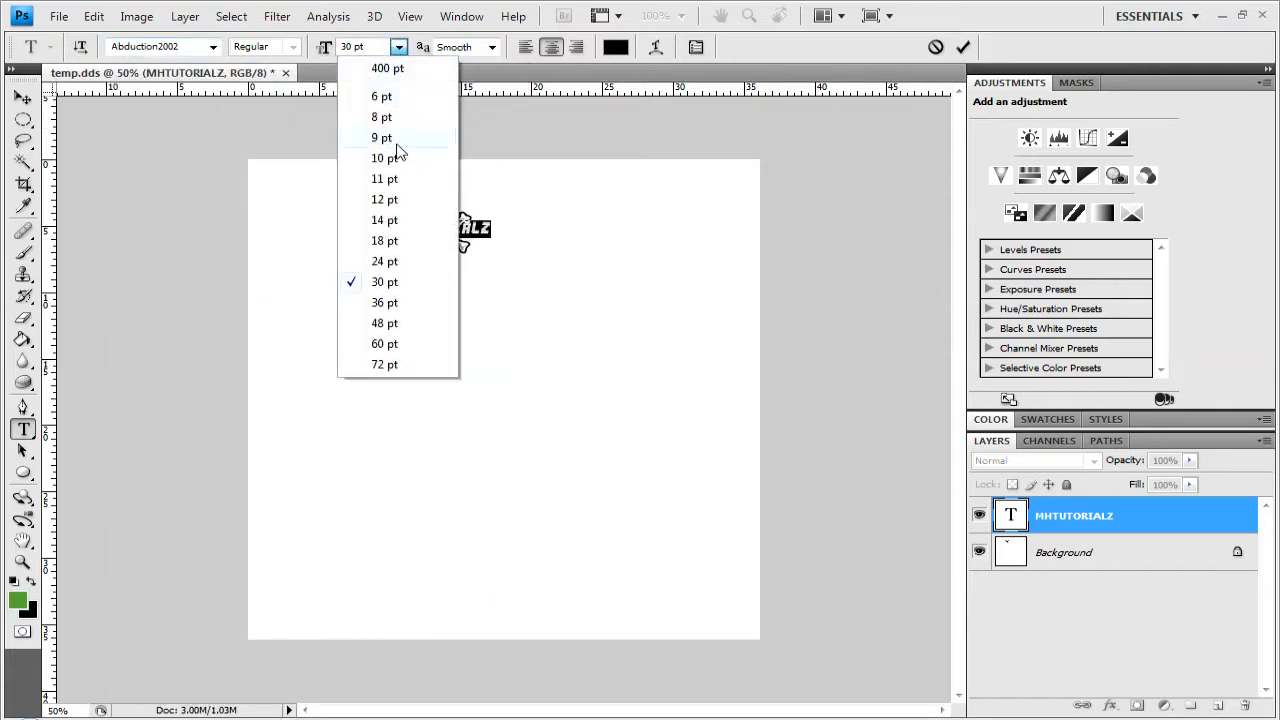
left_click(423, 260)
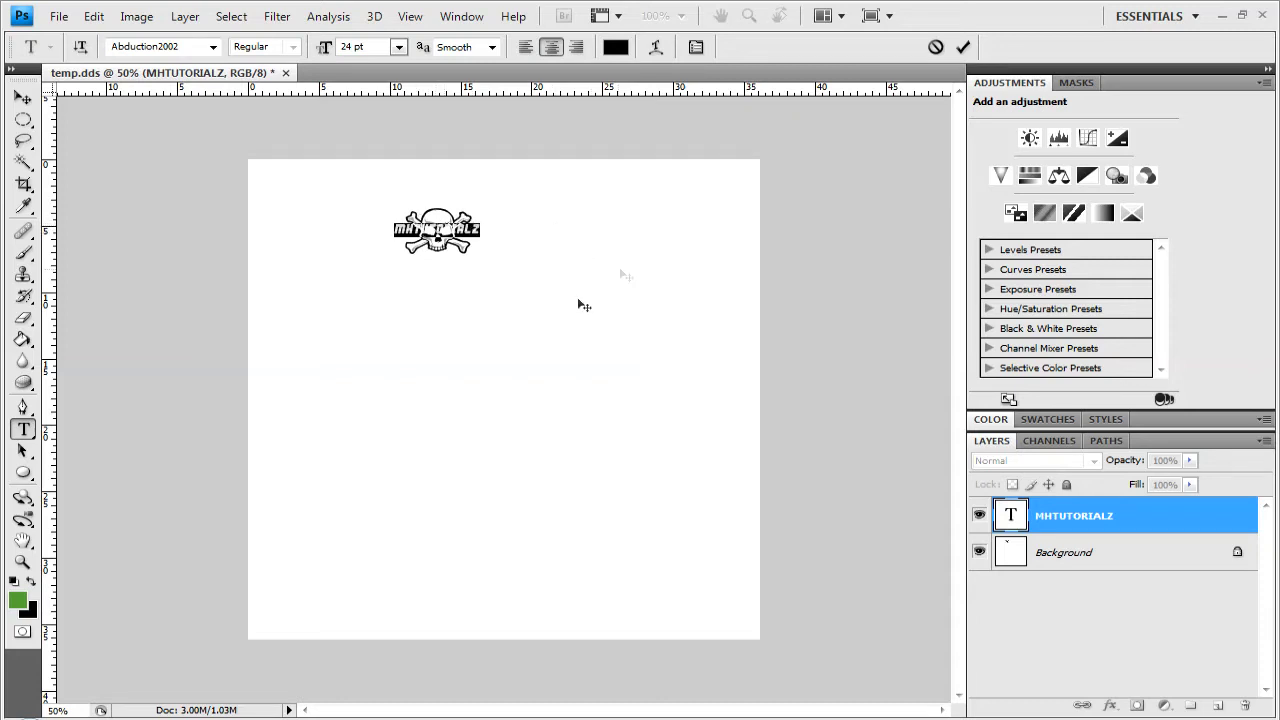
left_click(397, 47)
left_click(423, 241)
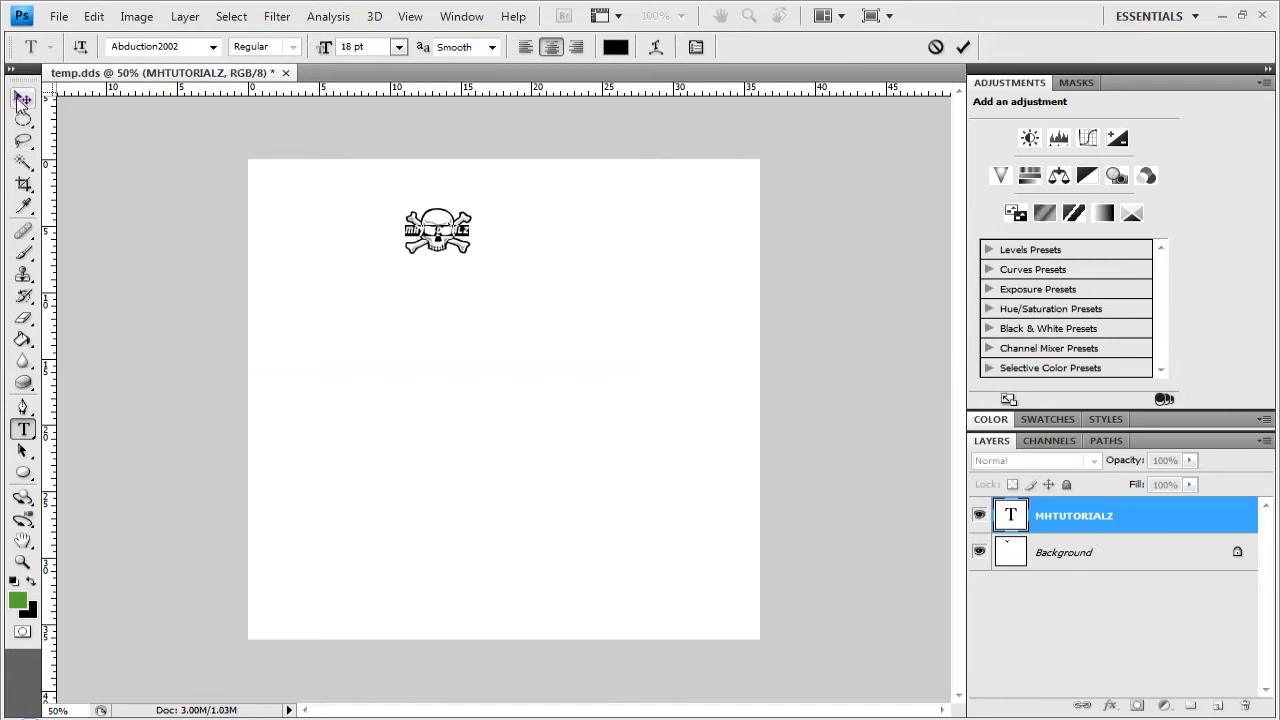
left_click(22, 97)
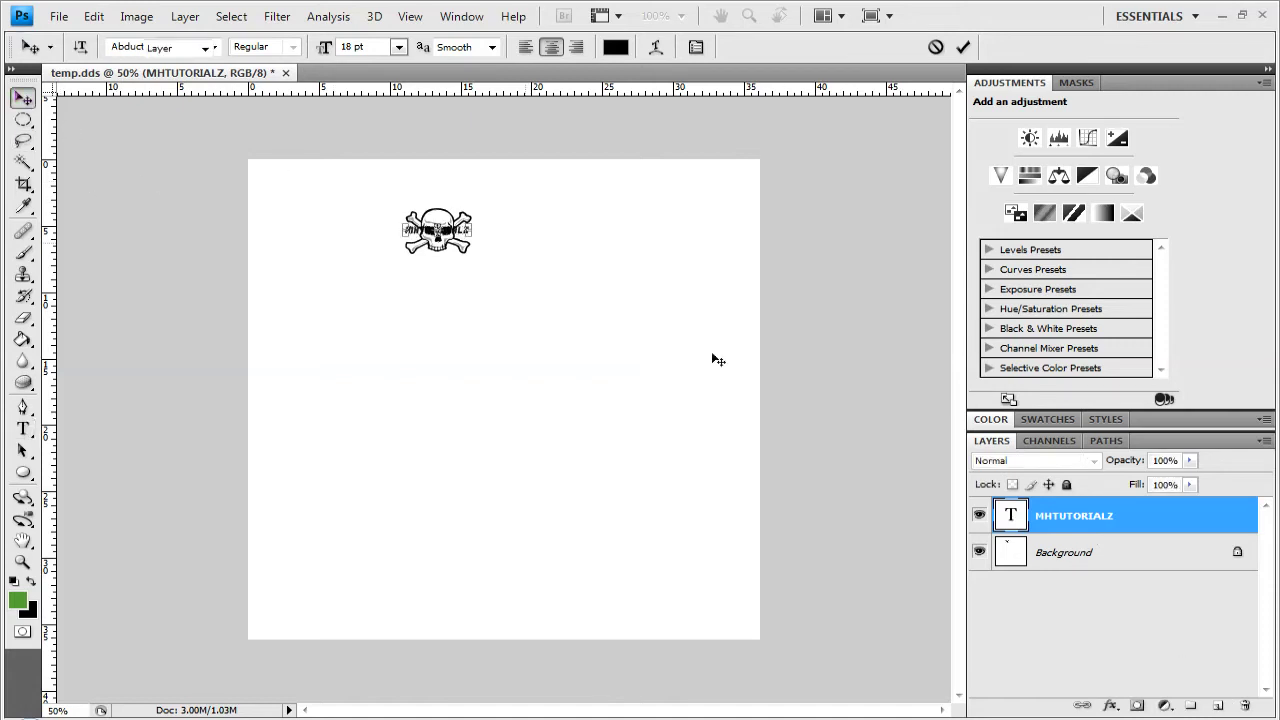
- Add a new layer beneath the MHTUTORIALZ text layer and fill it with the green foreground colour to cover the skull
left_click(1220, 706)
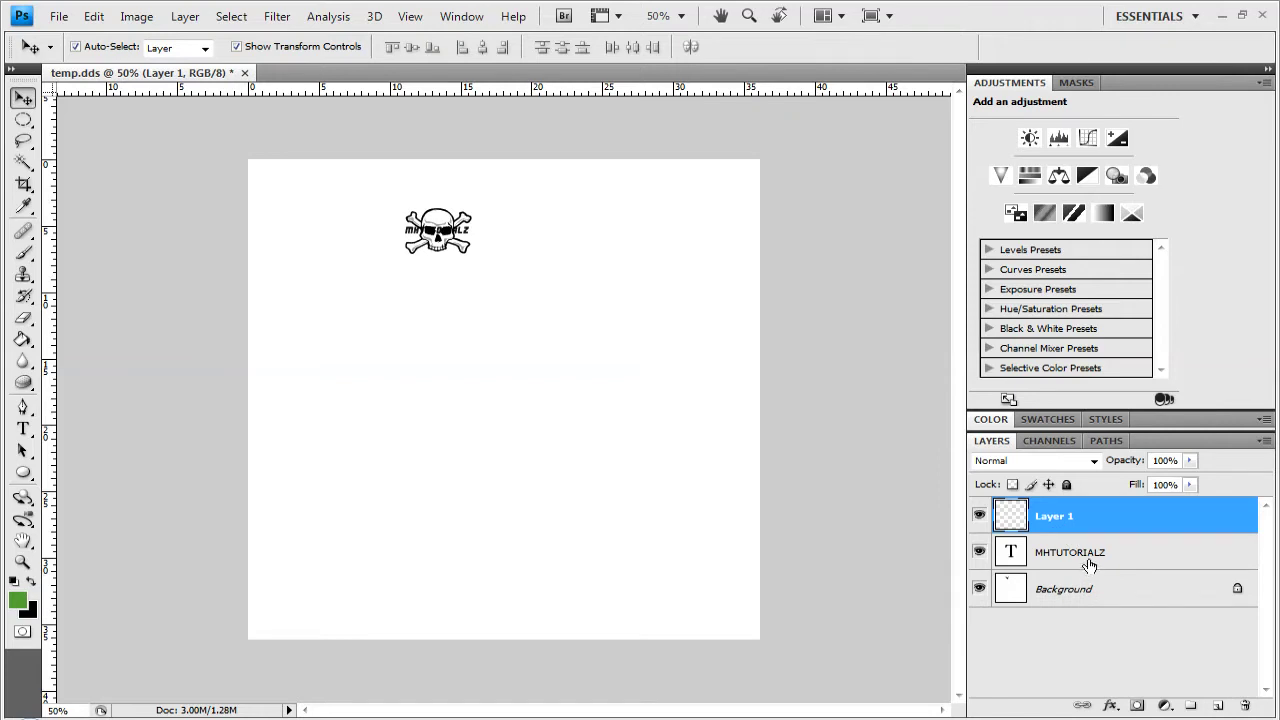
mouse_move(1078, 518)
left_mouse_down()
mouse_move(1074, 586)
mouse_move(1060, 562)
mouse_move(1080, 515)
left_mouse_up()
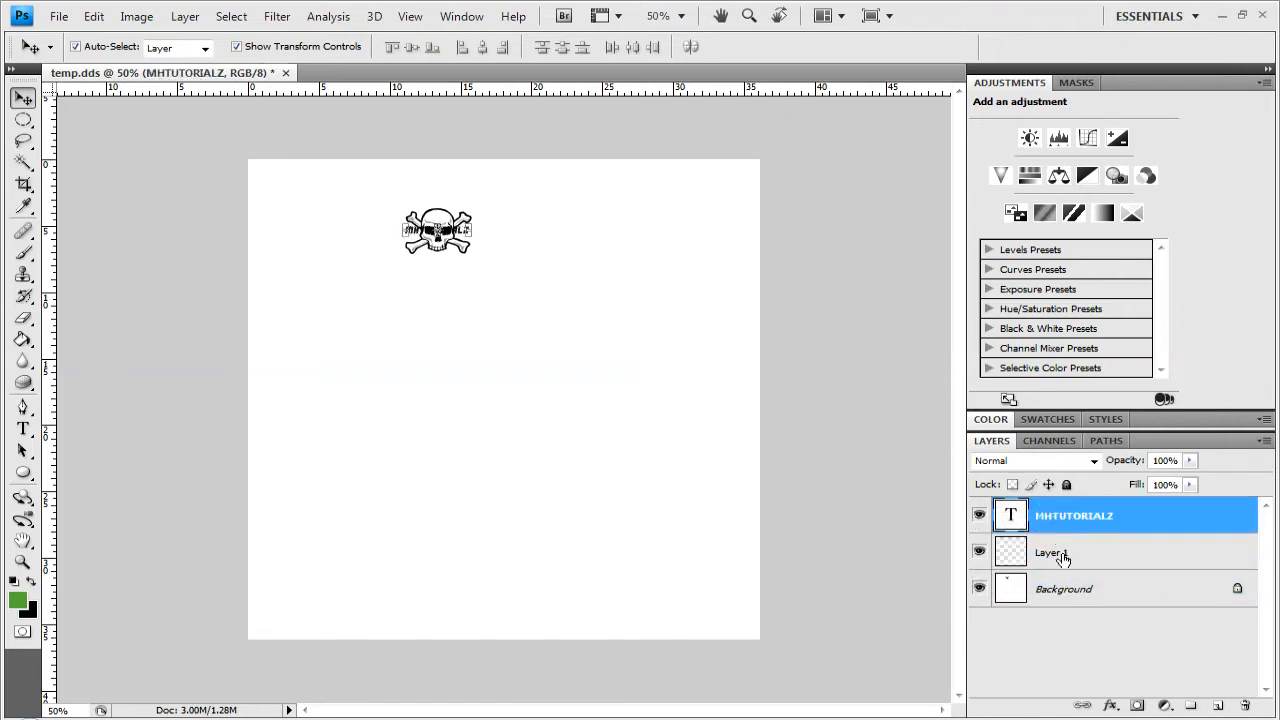
left_click(1062, 558)
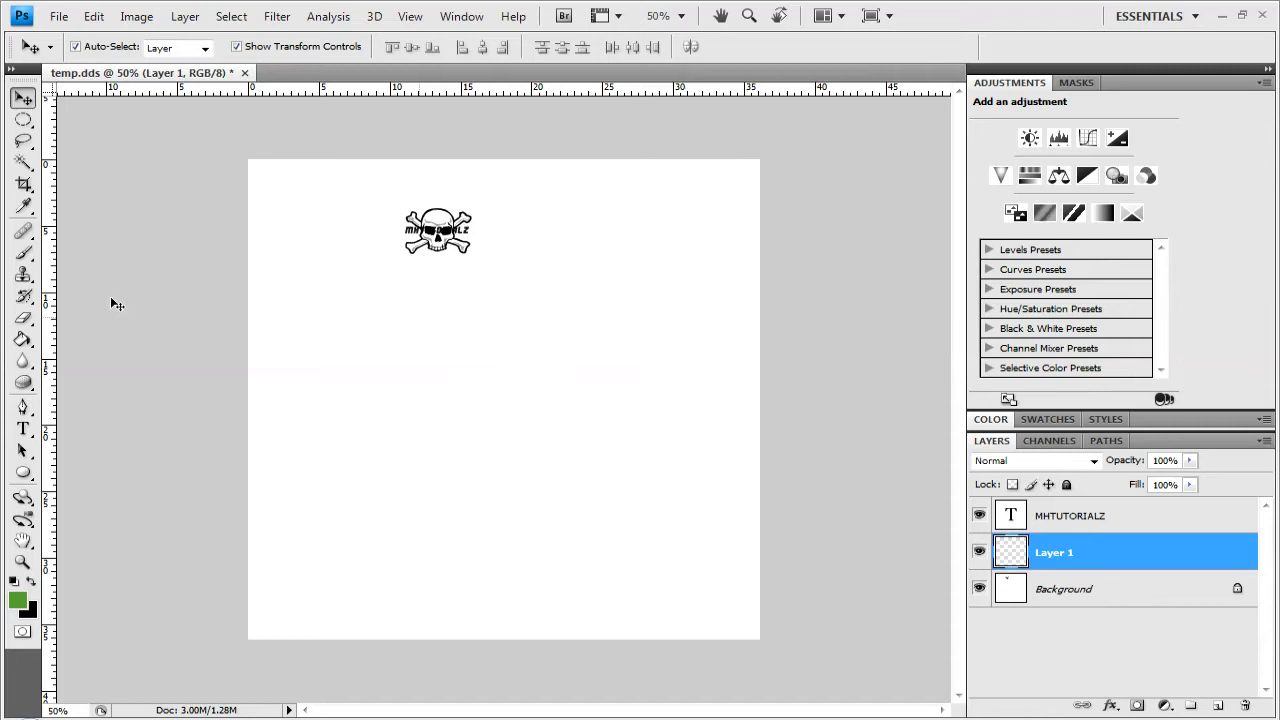
left_click(22, 338)
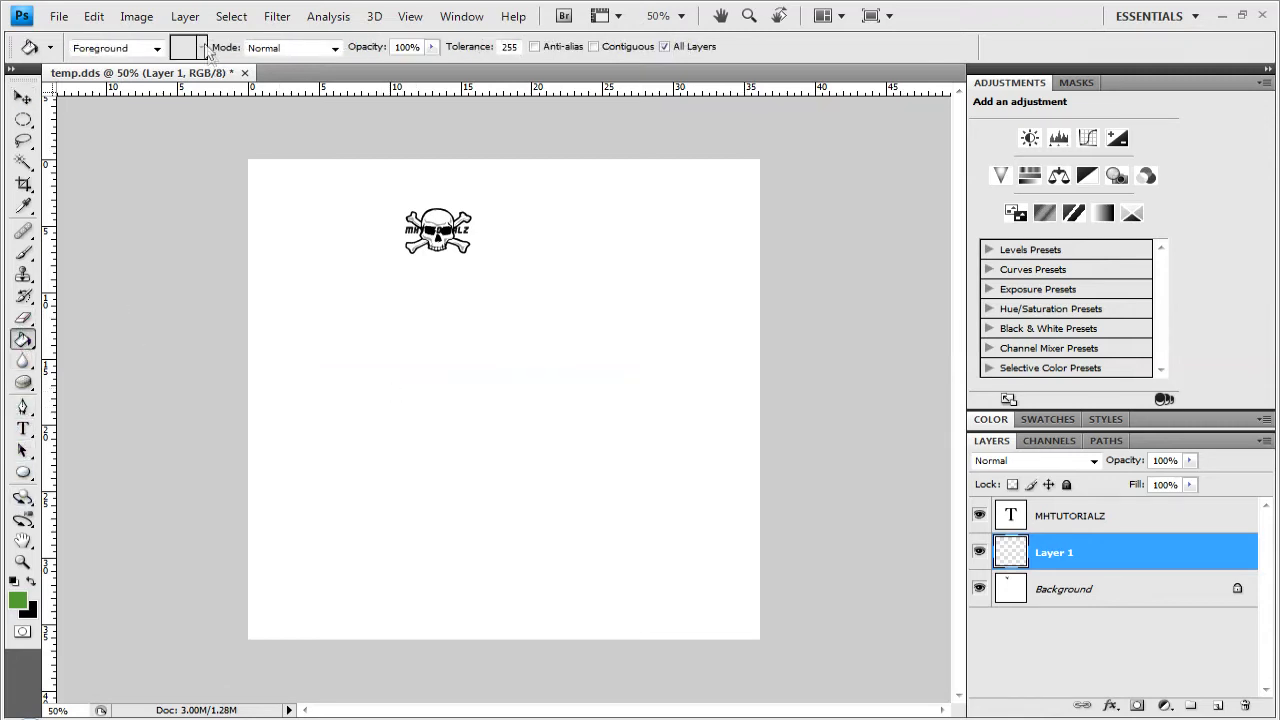
left_click(367, 372)
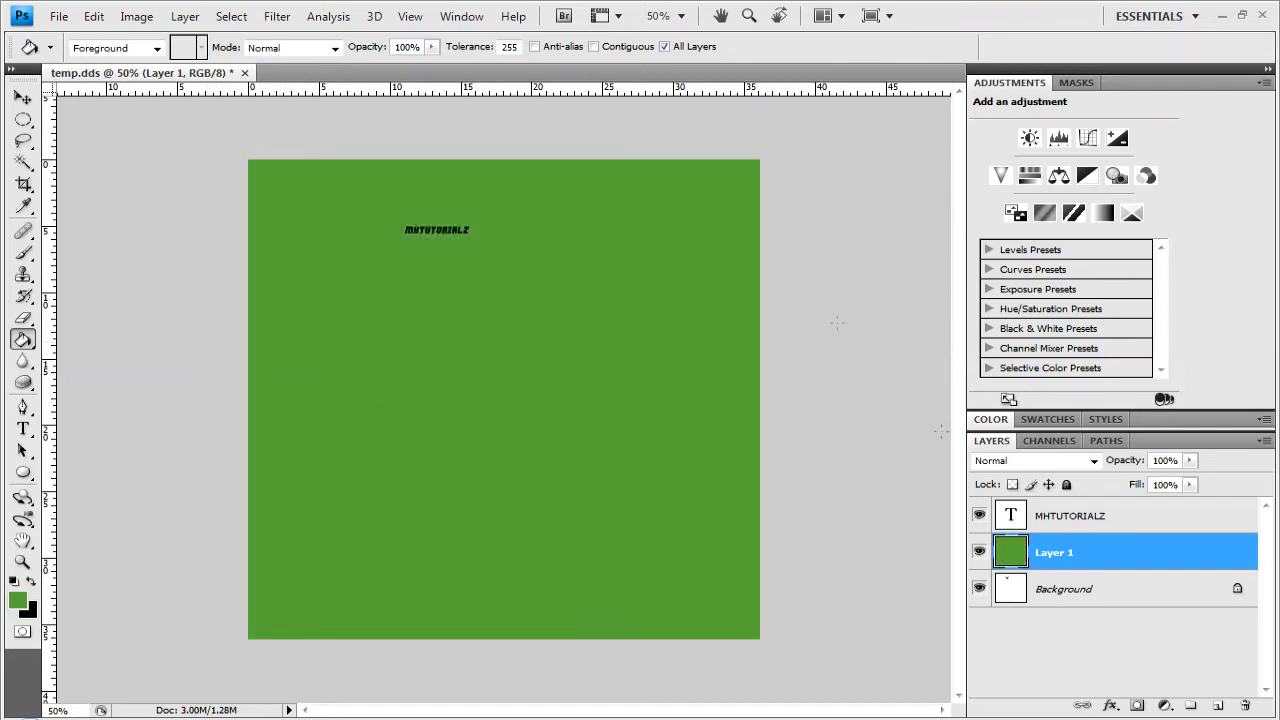
- Delete the original skull background layer and flatten the text and green layer into a single background
right_click(1083, 580)
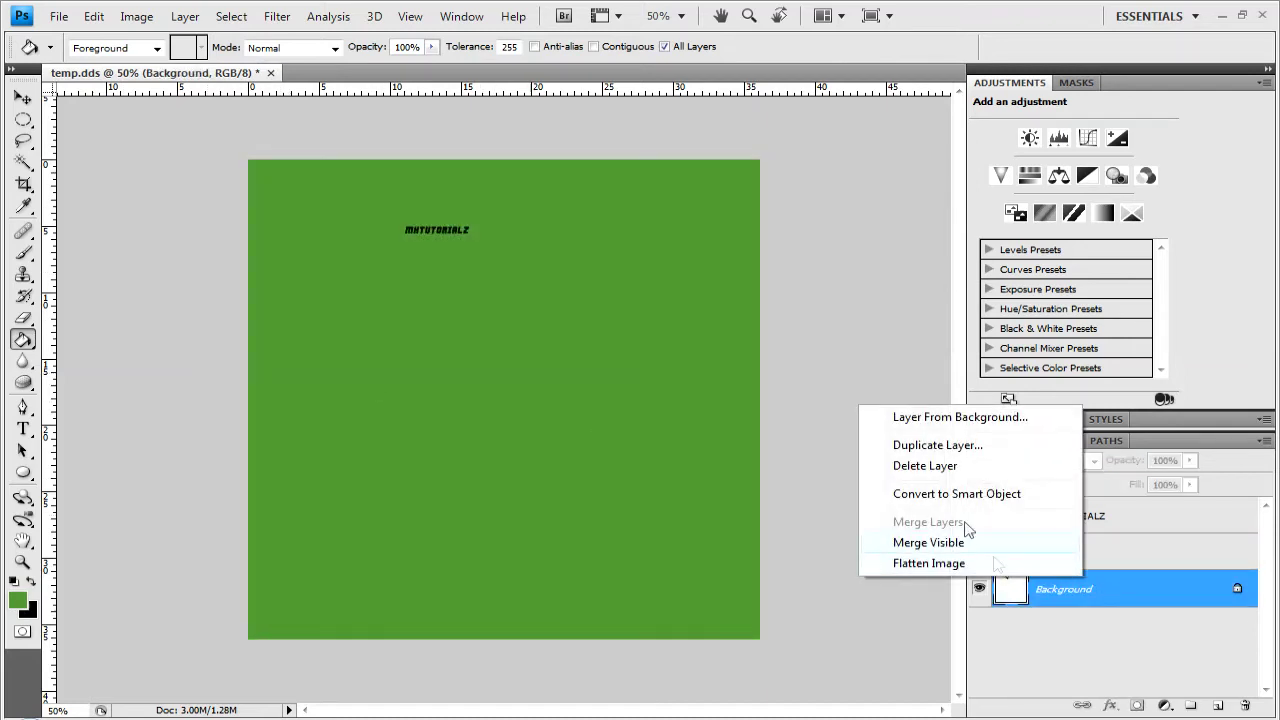
left_click(945, 465)
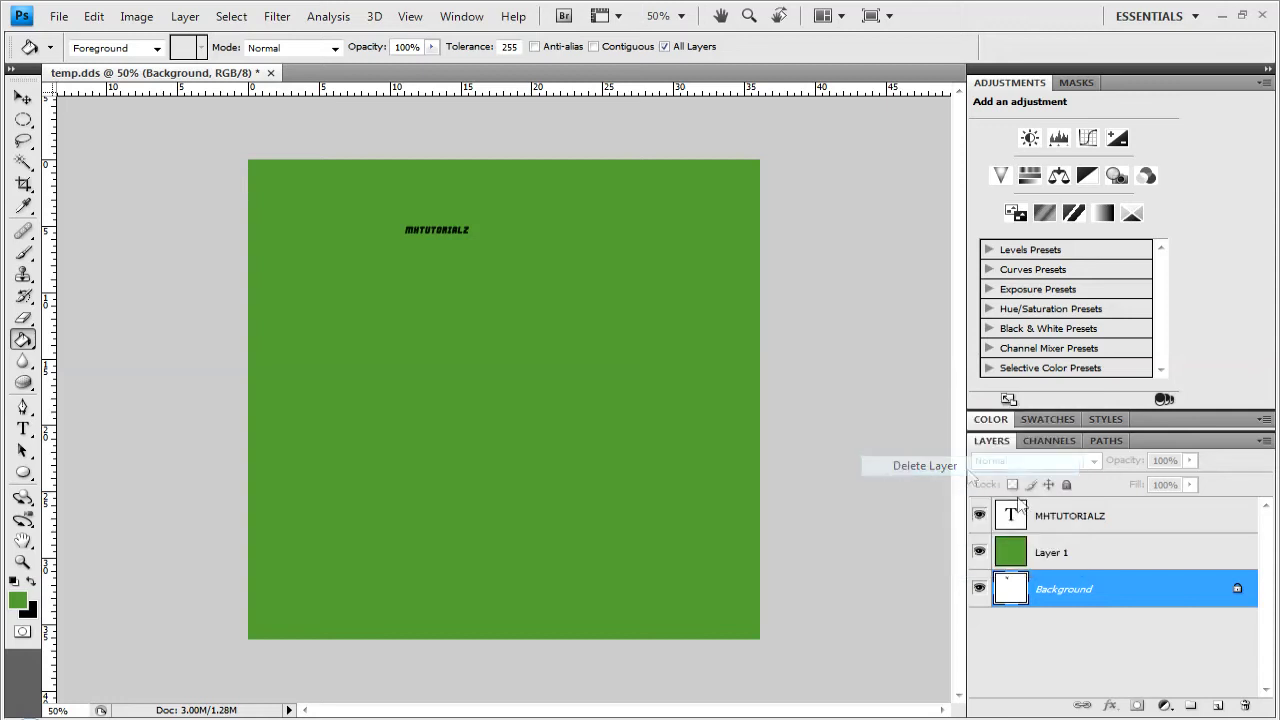
right_click(1081, 552)
left_click(975, 535)
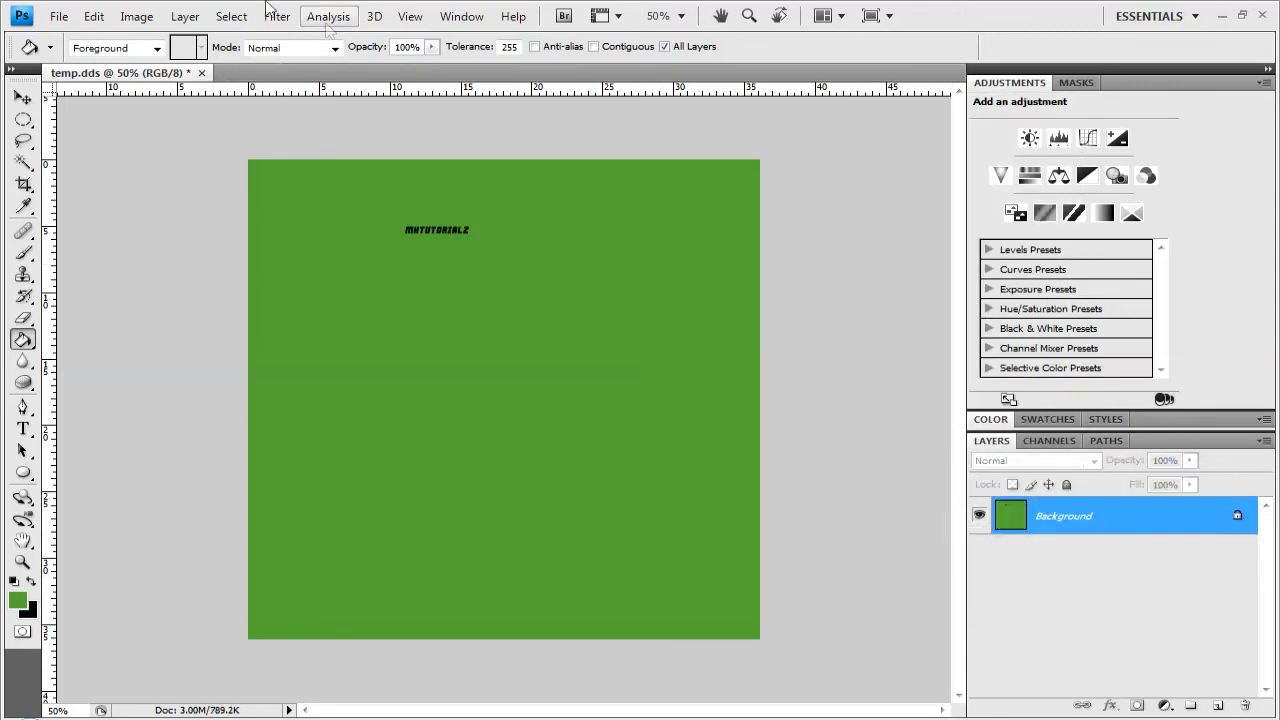
- Save the image to the desktop as LOGO in D3D/DDS format with DXT1 no-alpha compression and generated MIP maps, accepting the loss of alpha information
left_click(57, 16)
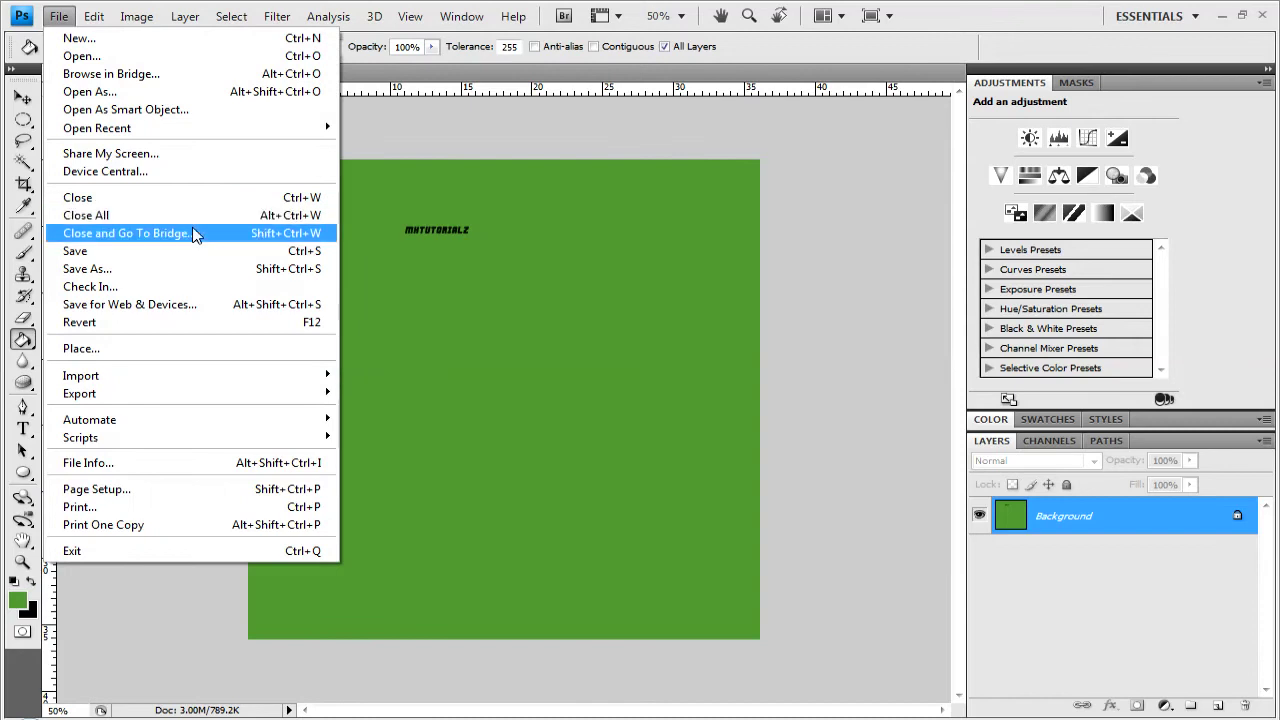
left_click(199, 270)
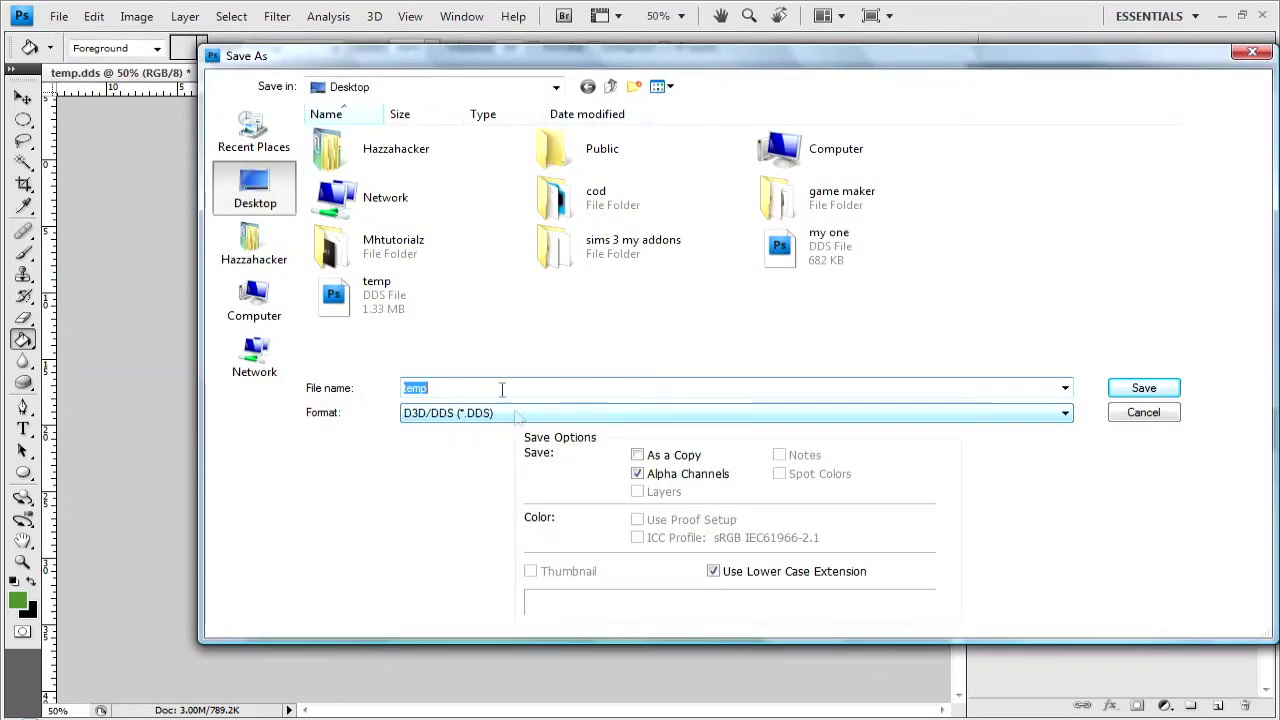
left_click(499, 387)
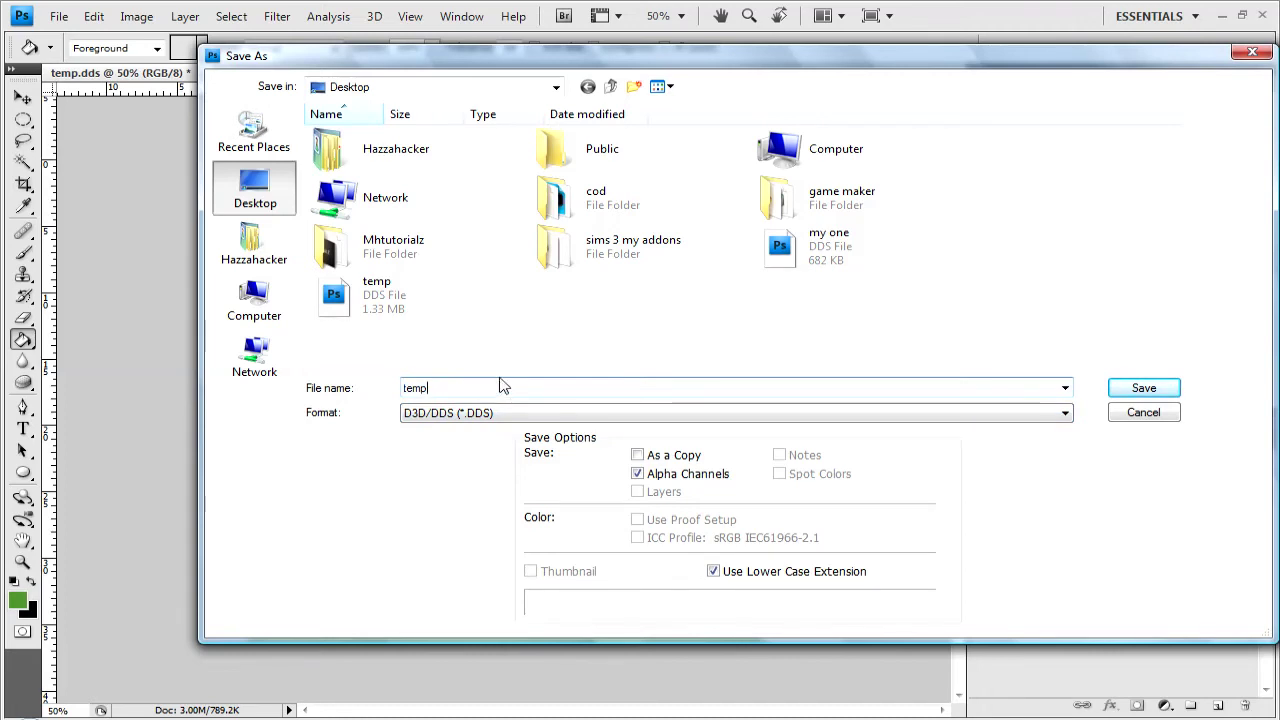
key("BackSpace")
key("BackSpace")
key("BackSpace")
key("BackSpace")
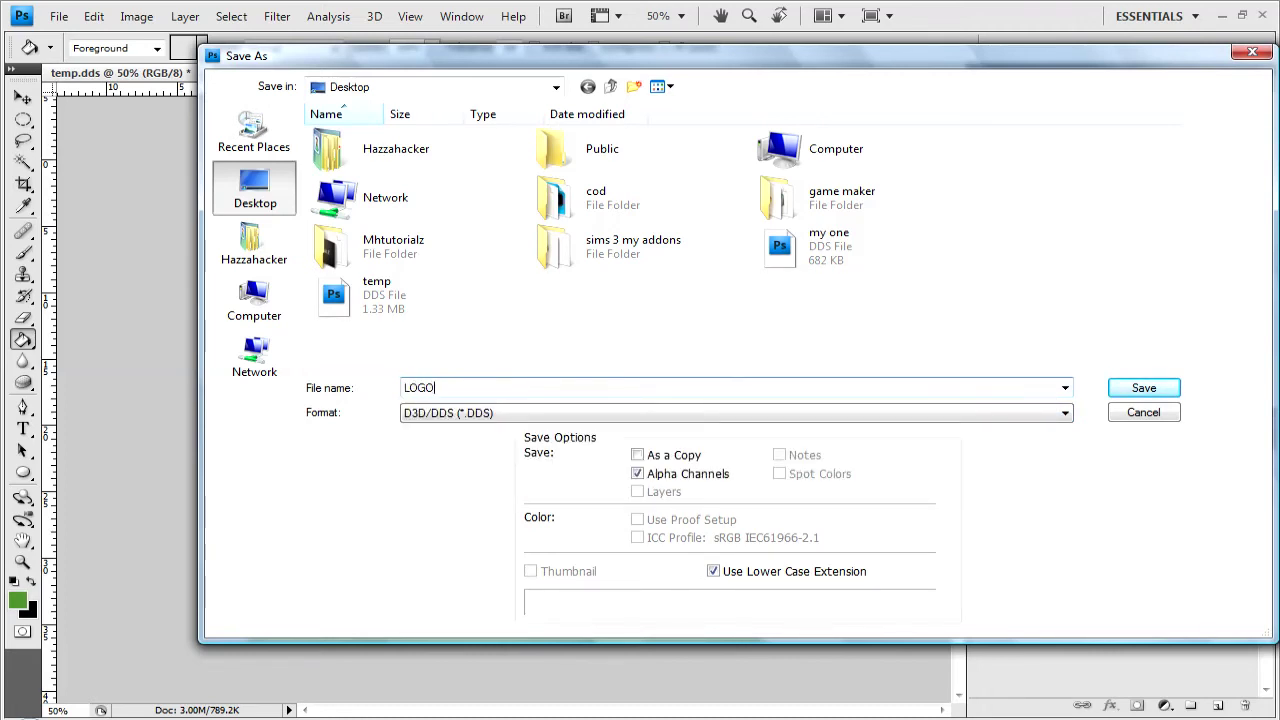
left_click(1146, 390)
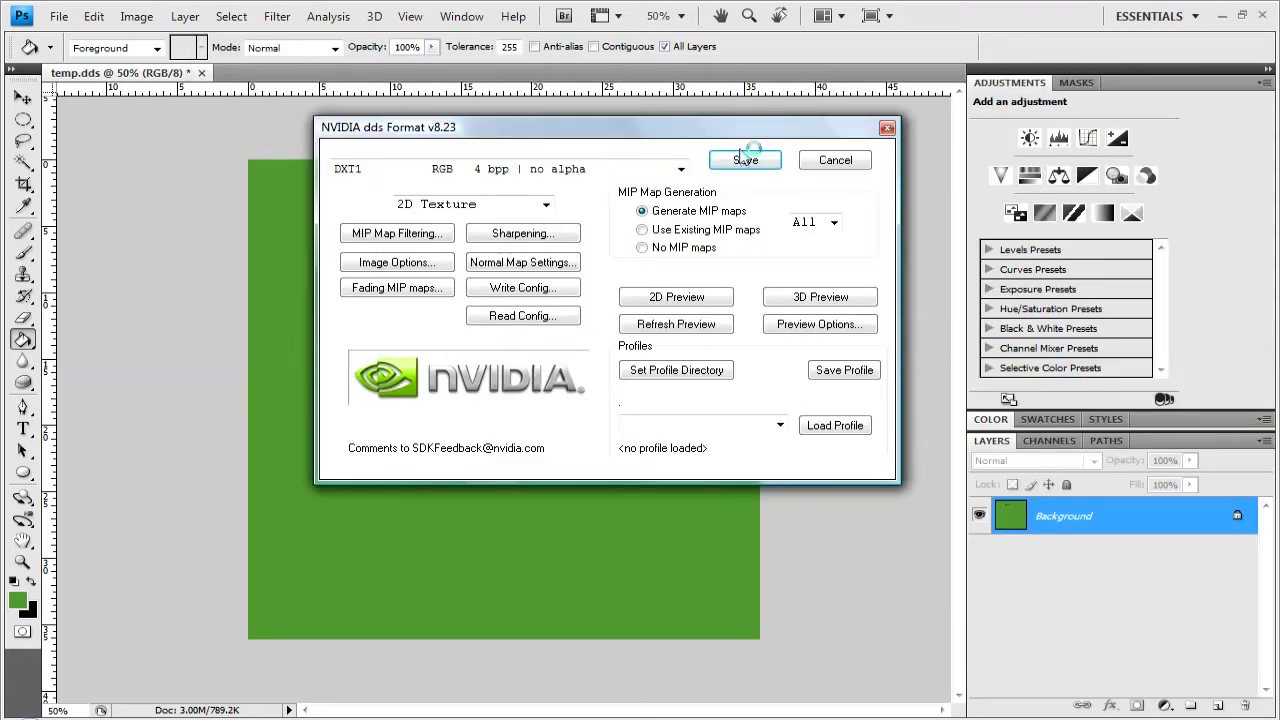
left_click(746, 163)
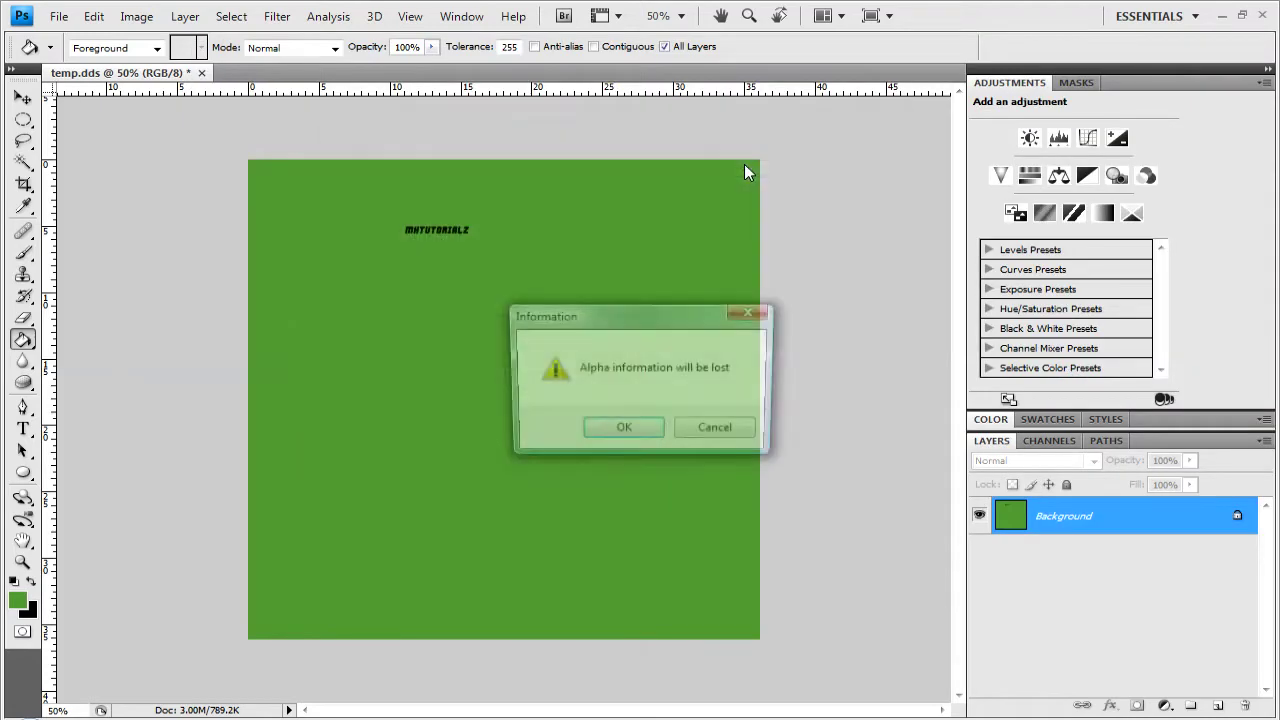
left_click(642, 441)
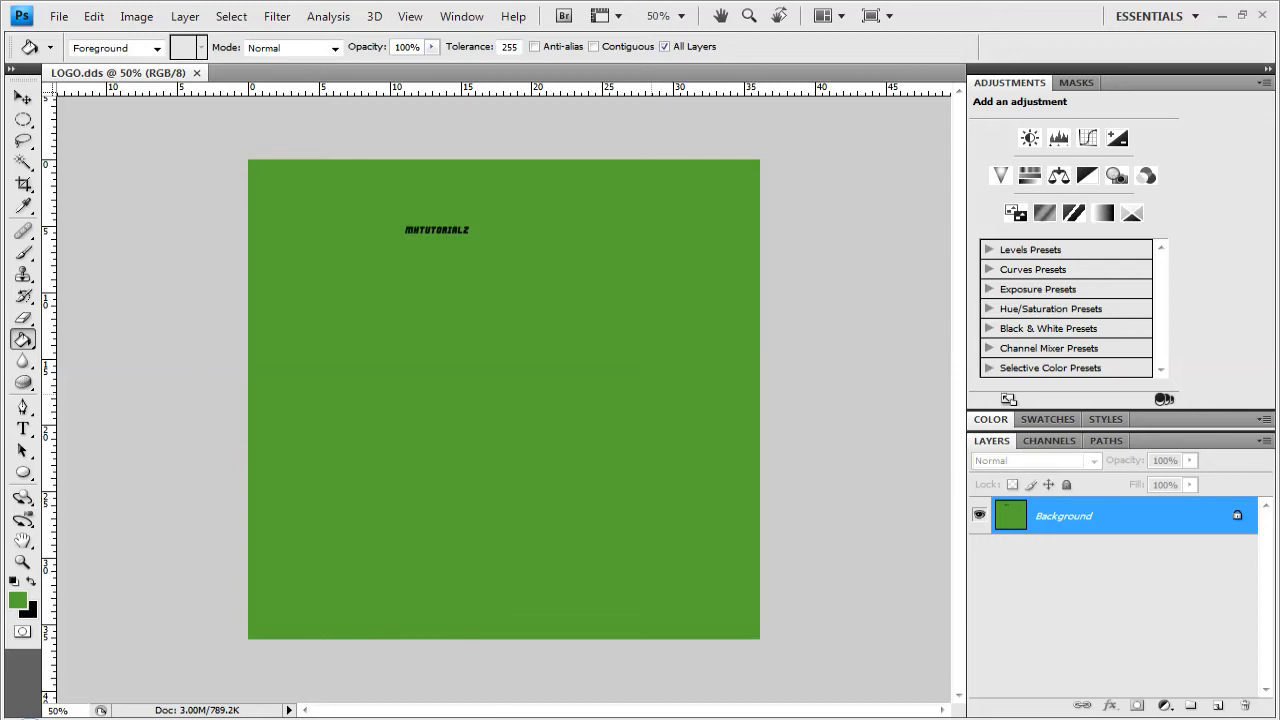
- Switch to the shirt 1 project in Sims 3 Workshop
mouse_move(289, 718)
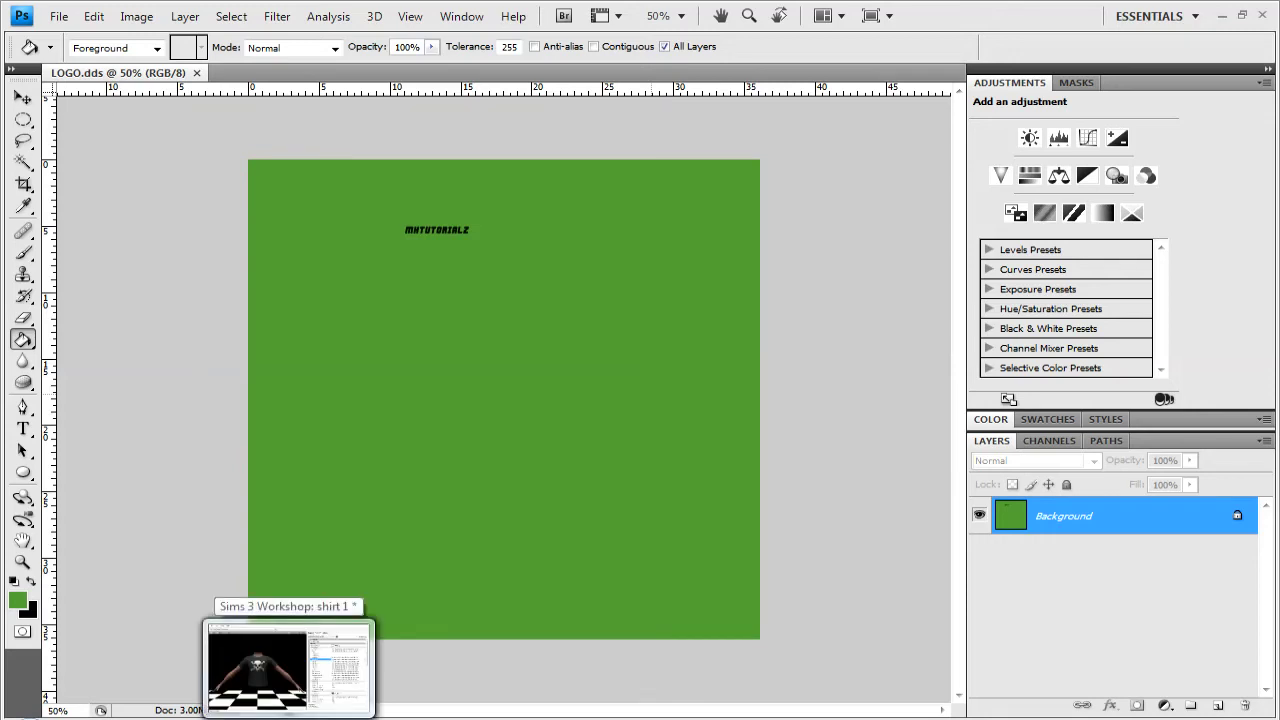
left_click(288, 666)
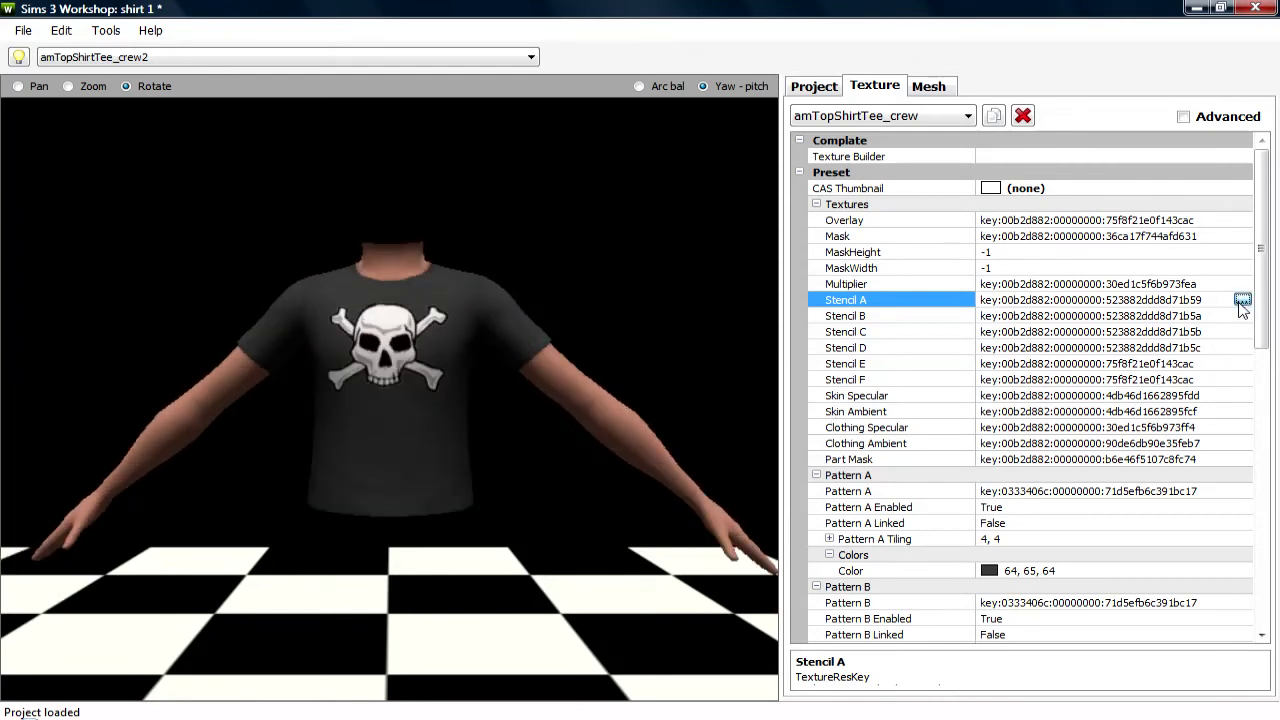
- Replace the shirt's Stencil A texture by importing the LOGO DDS file from the desktop and accept the imported image
left_click(1241, 300)
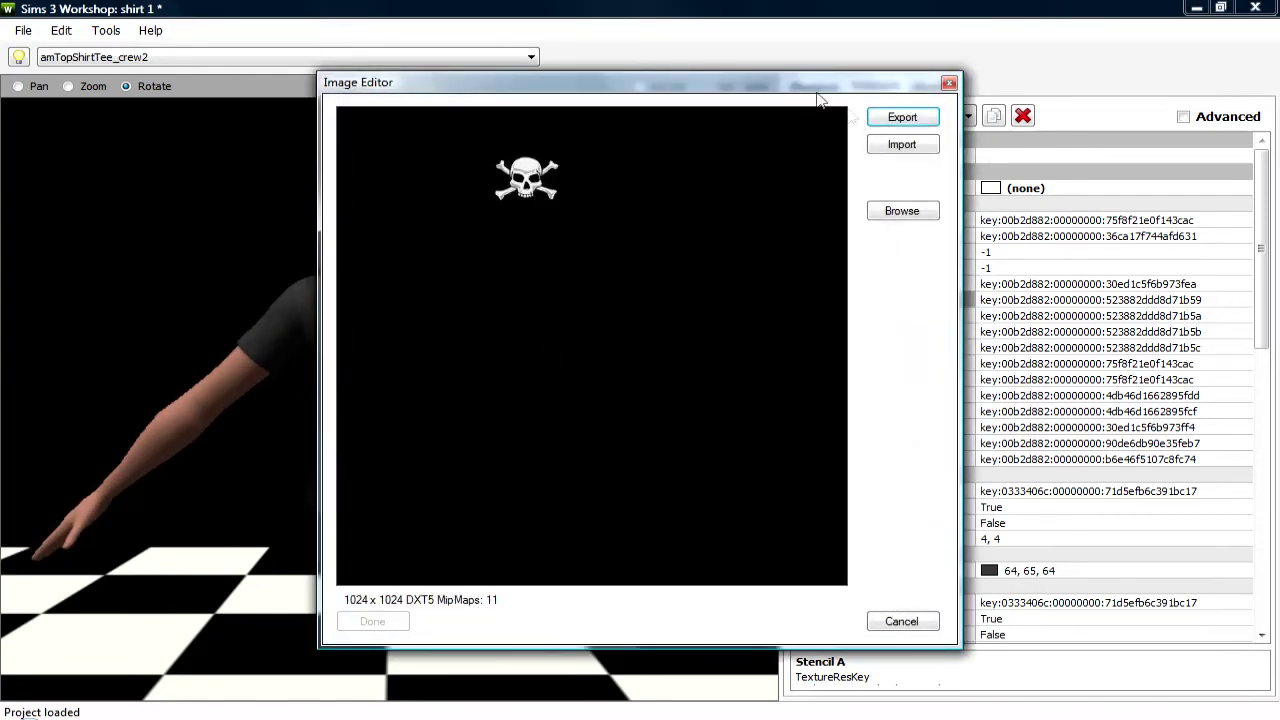
left_click(949, 83)
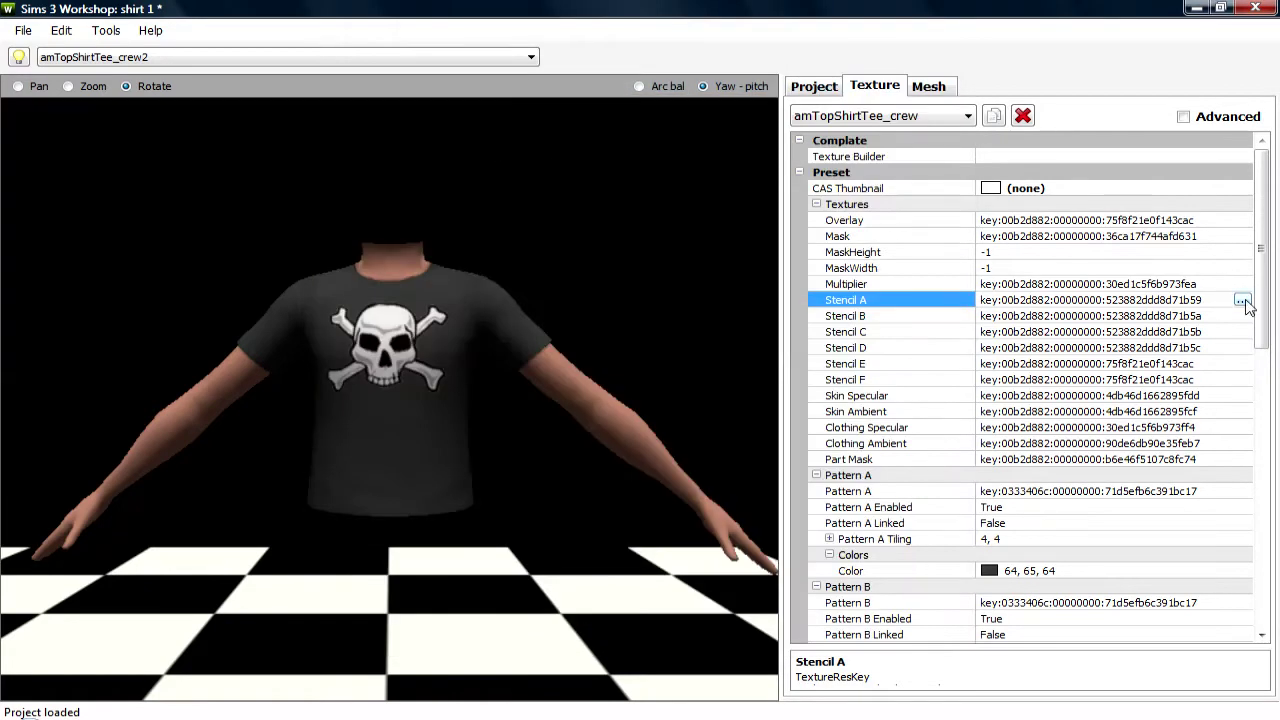
left_click(1241, 300)
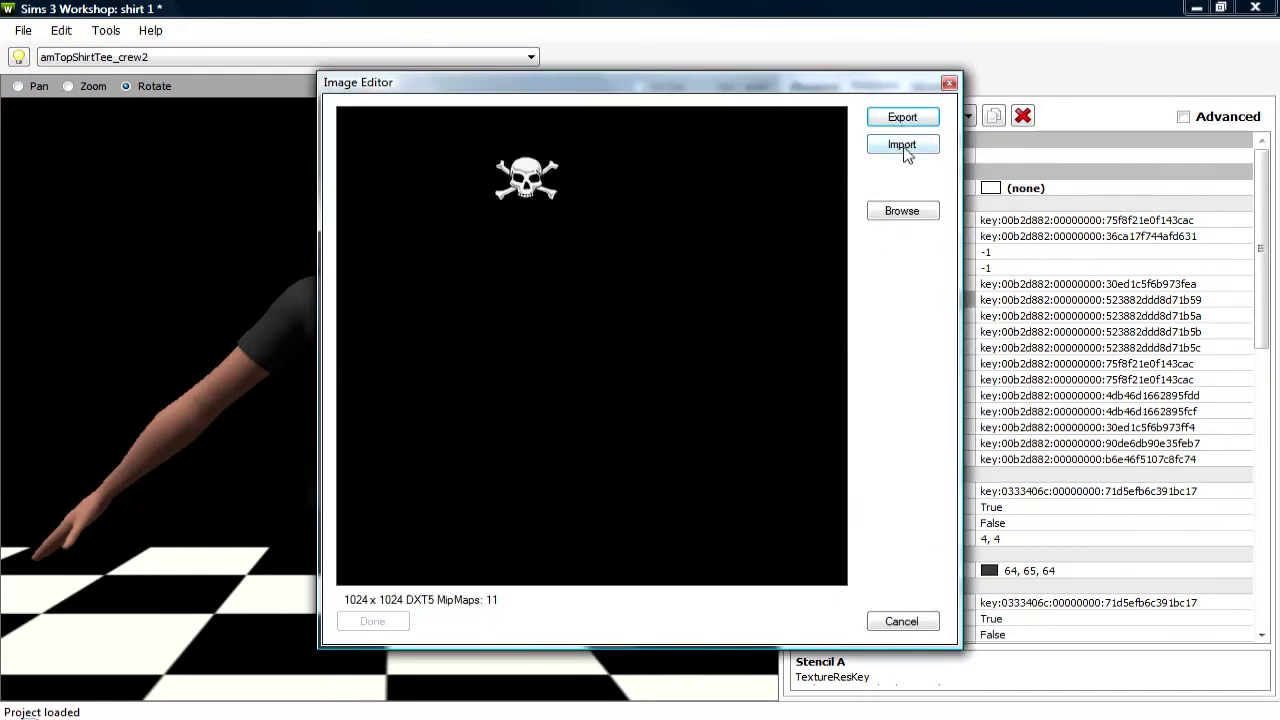
left_click(903, 150)
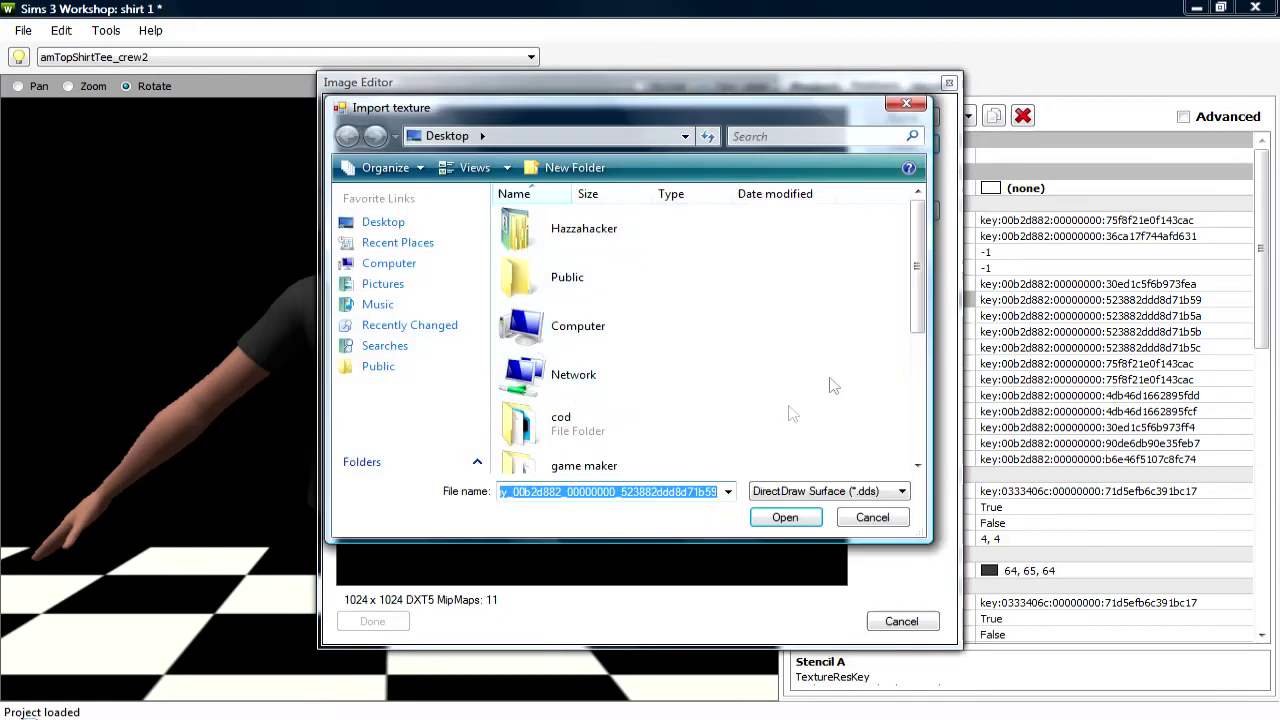
left_click_drag(914, 280, 903, 437)
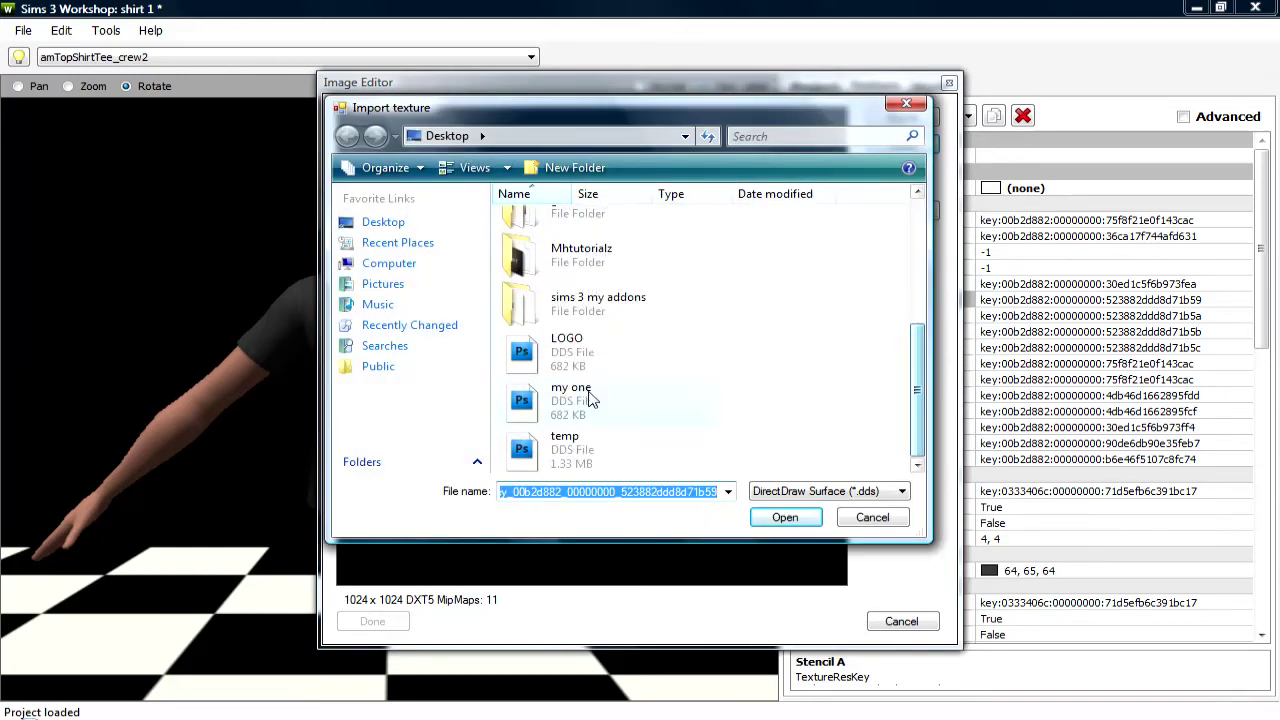
double_click(577, 343)
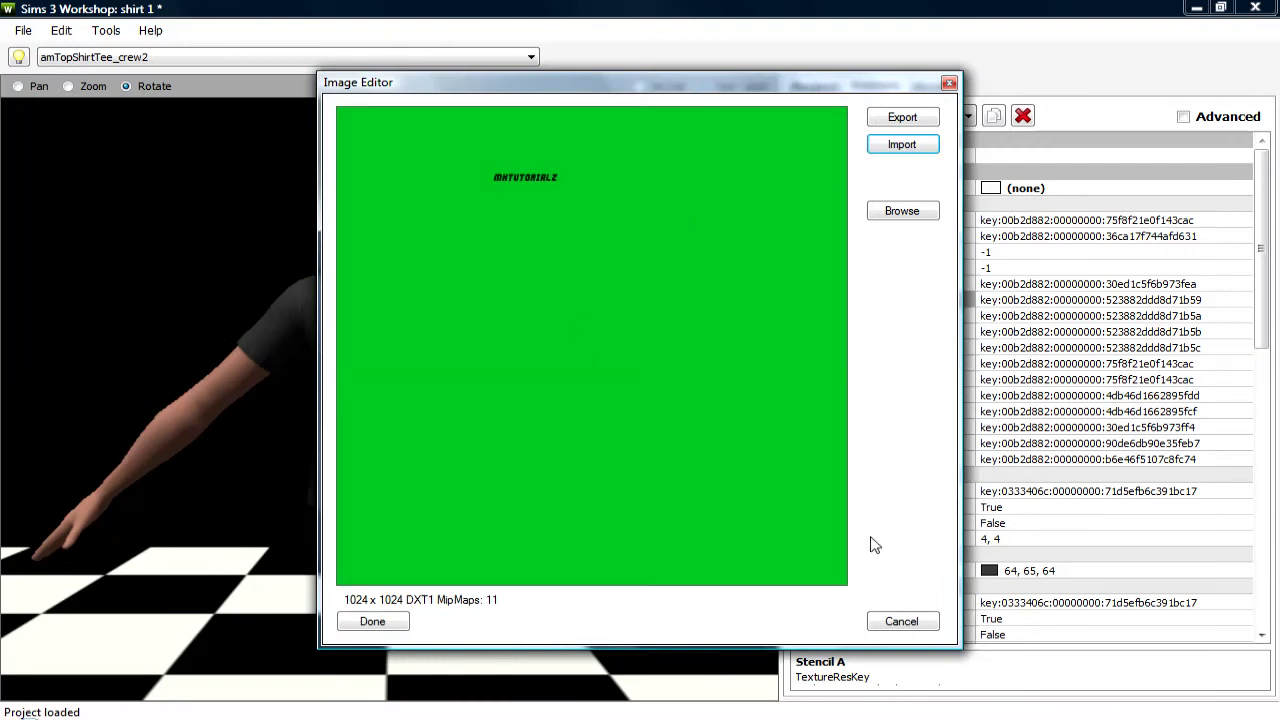
left_click(398, 625)
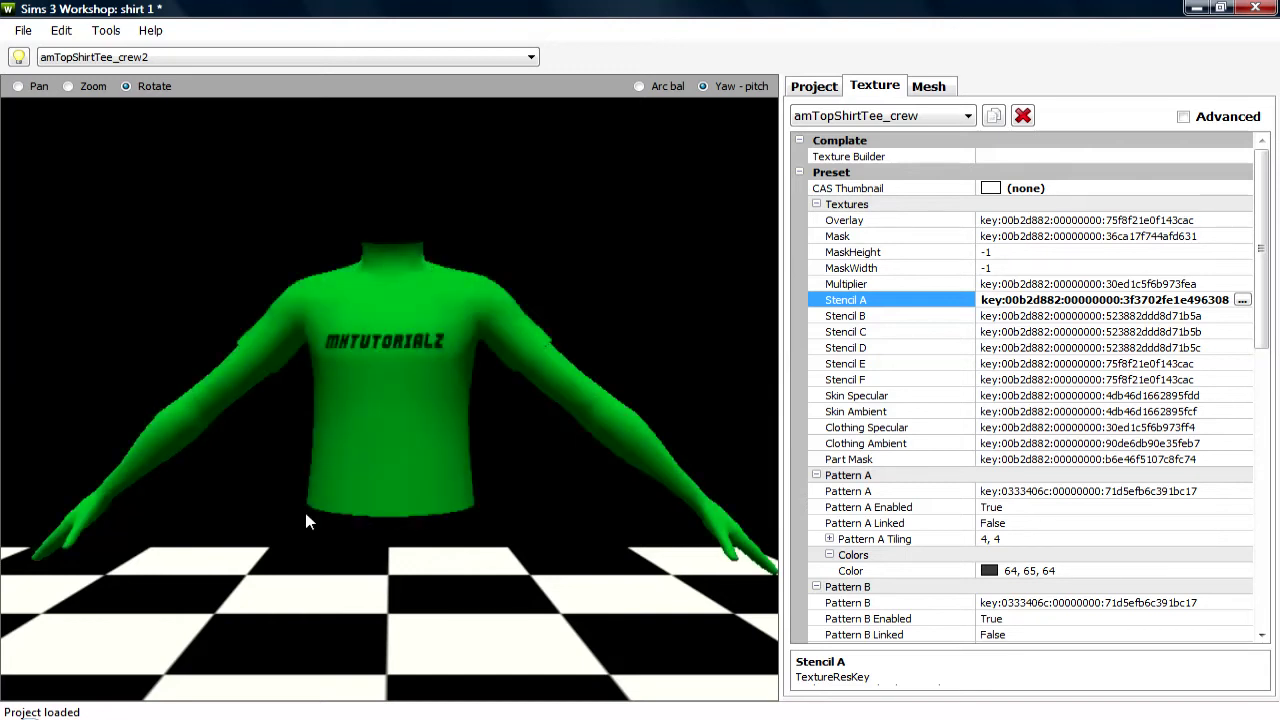
- Check the retextured shirt from the sides and export the project to the desktop as a Sims3Pack named wtf
left_click_drag(305, 512, 421, 513)
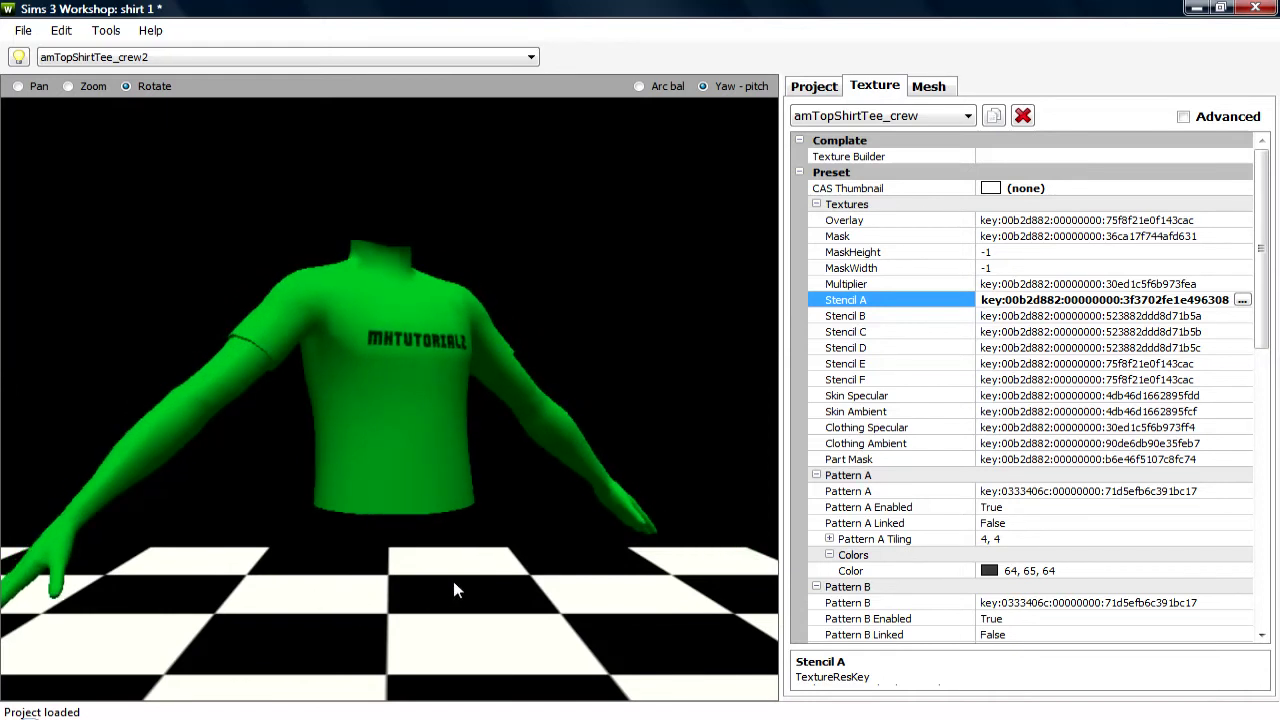
left_click_drag(515, 518, 337, 537)
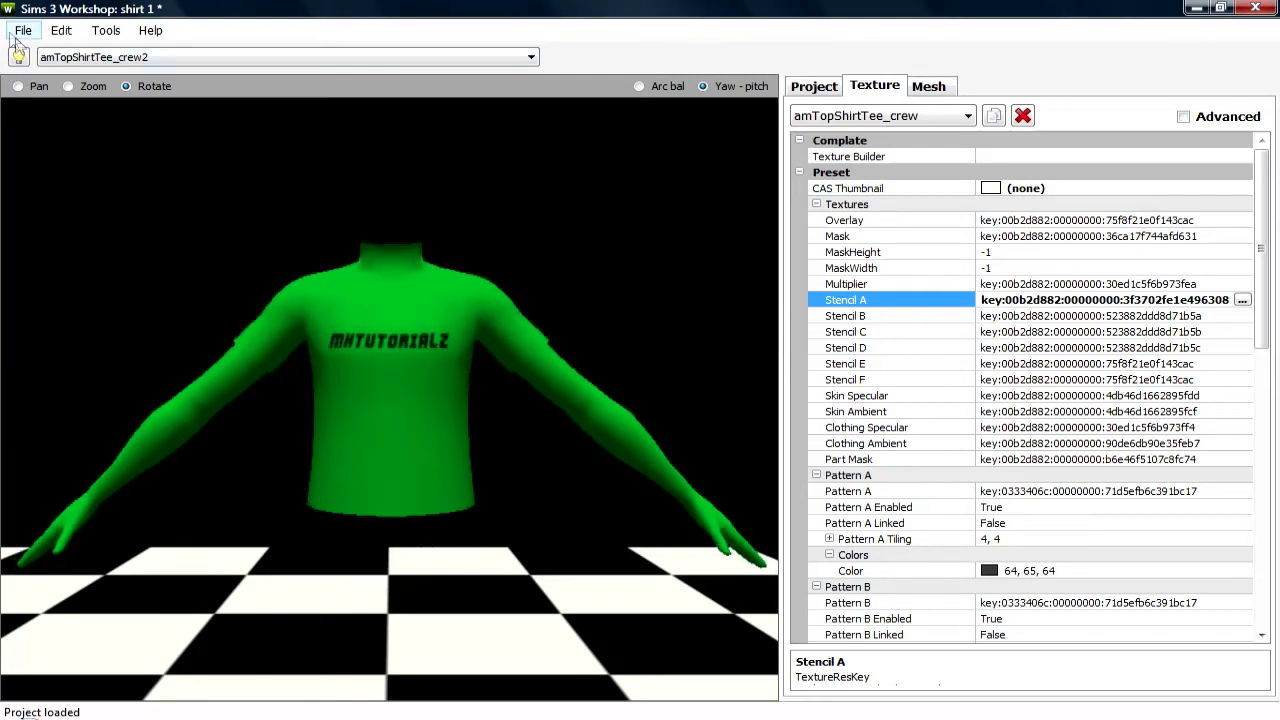
left_click(22, 30)
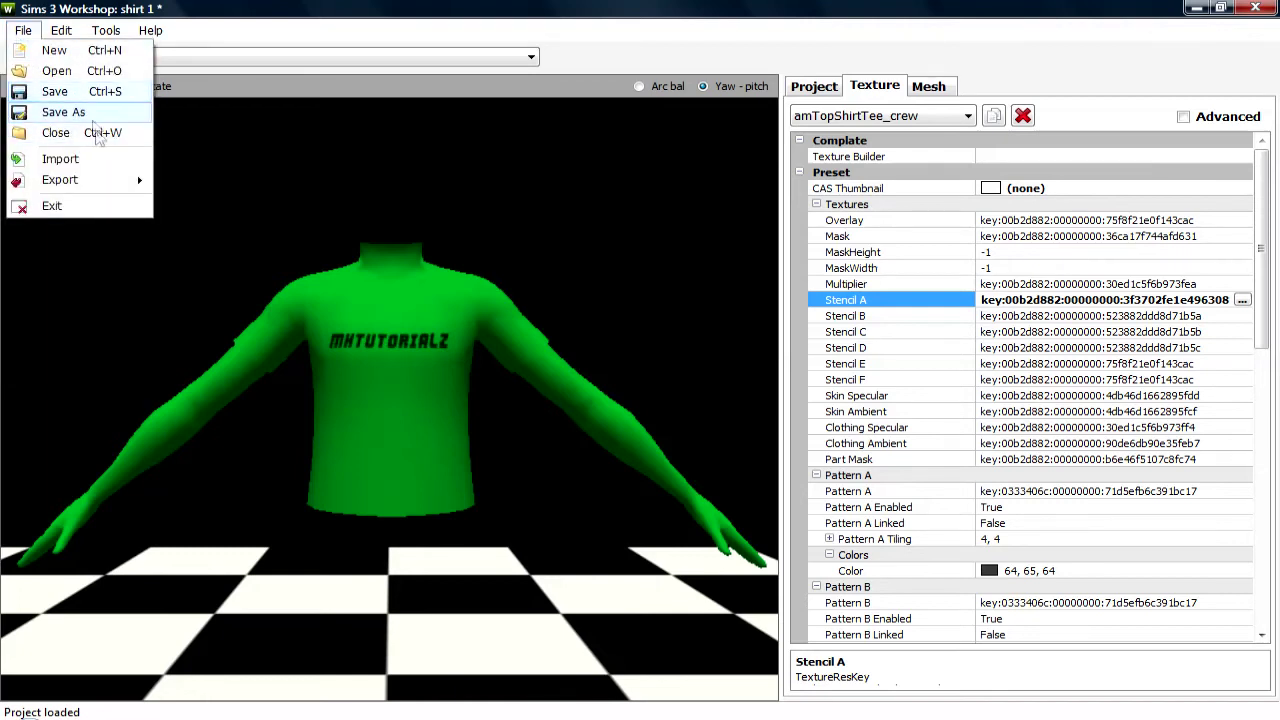
mouse_move(112, 182)
left_click(228, 182)
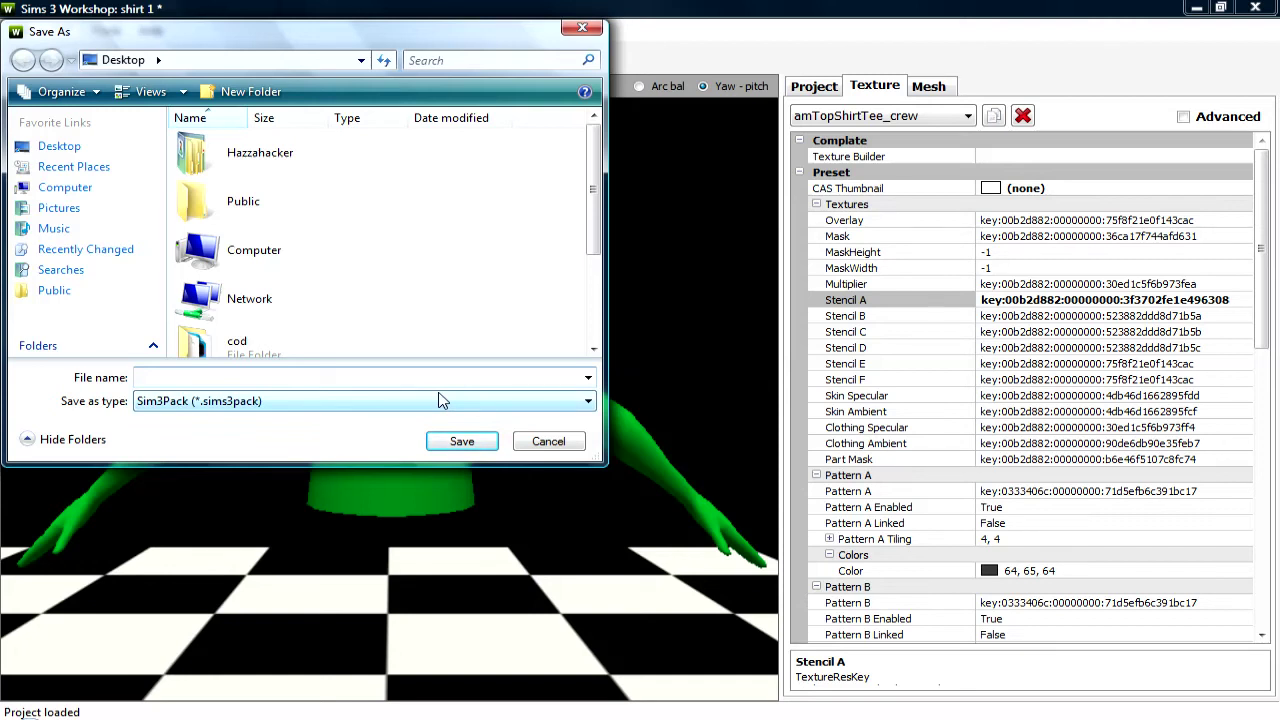
type("tf")
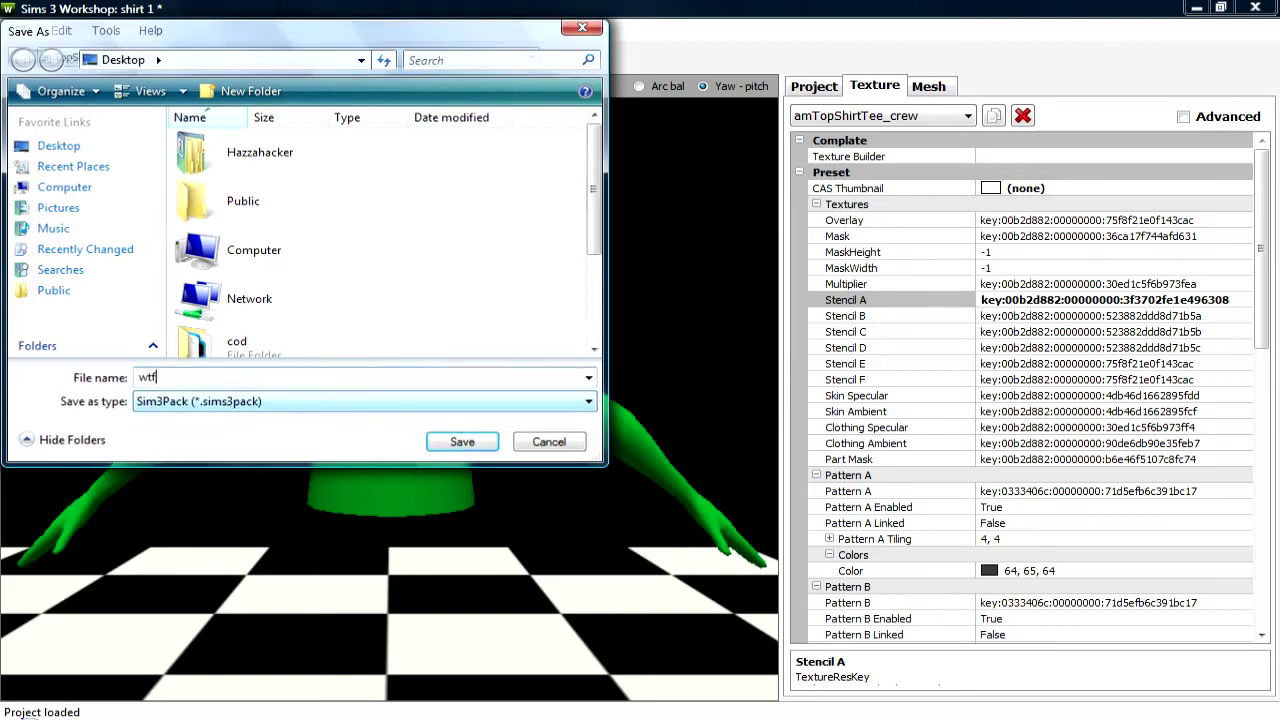
key("Return")
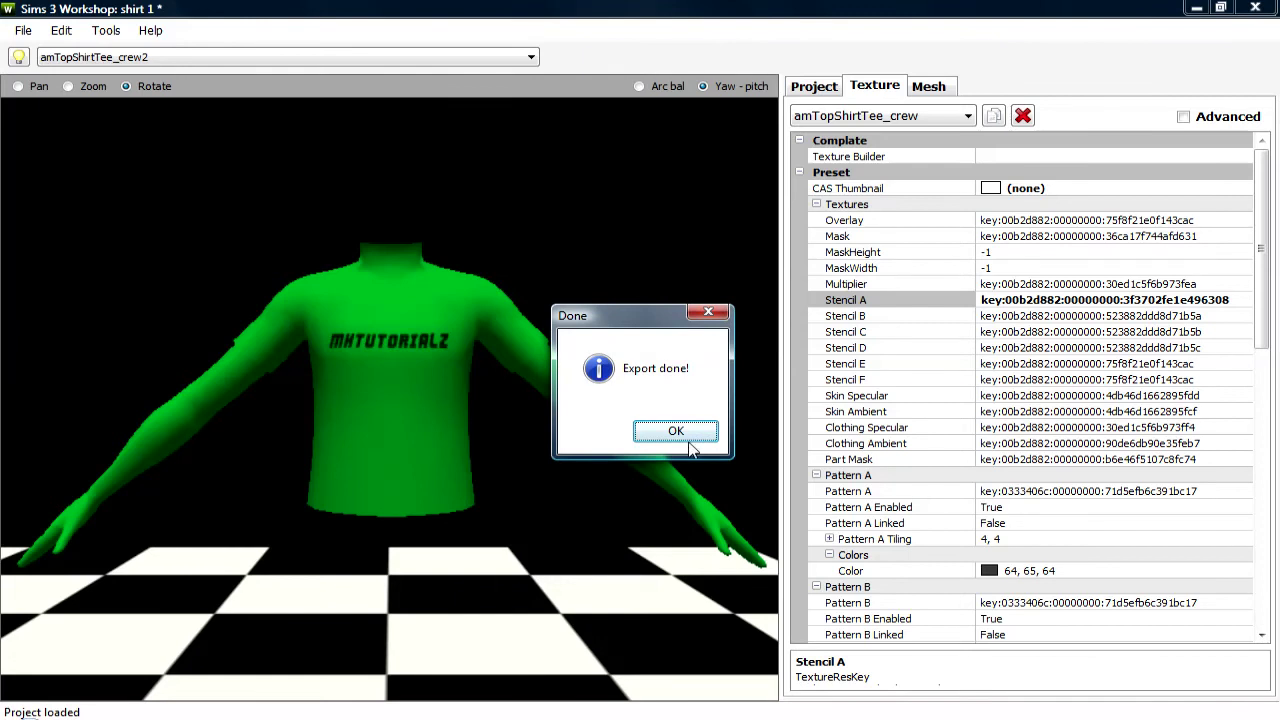
left_click(690, 436)
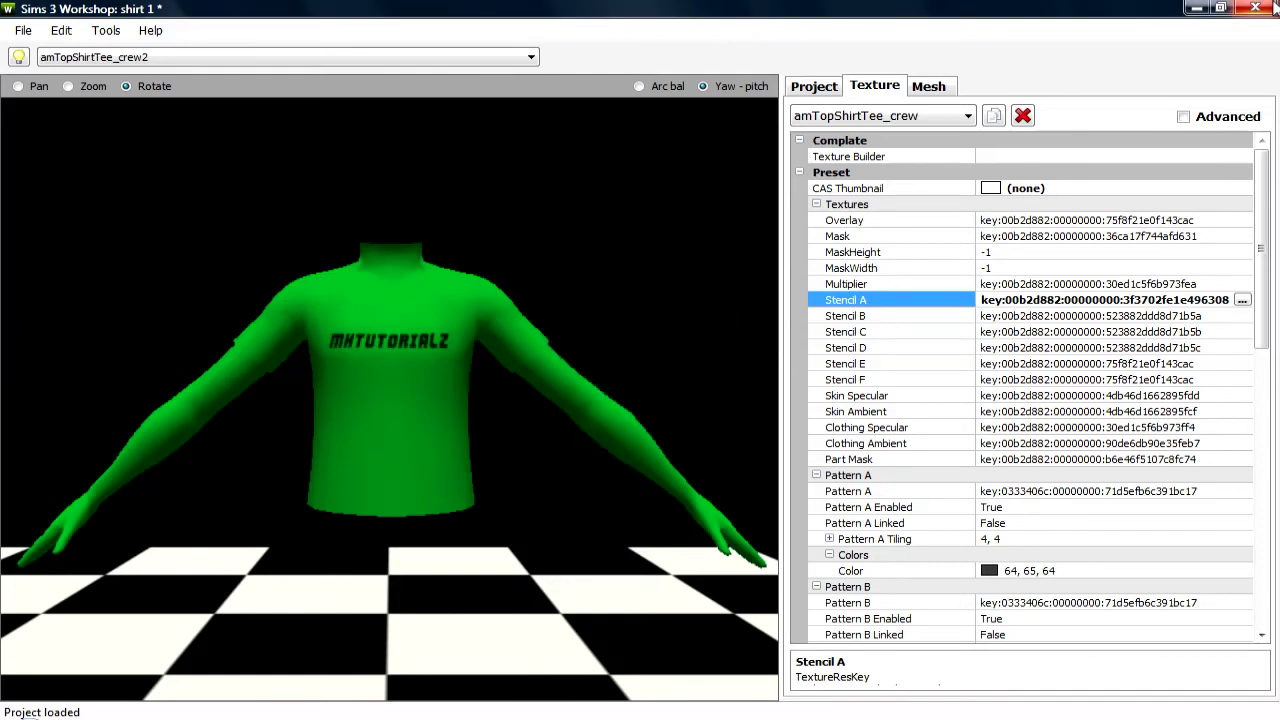
- Close Sims 3 Workshop without saving the project changes and return to the desktop
left_click(1255, 8)
left_click(705, 431)
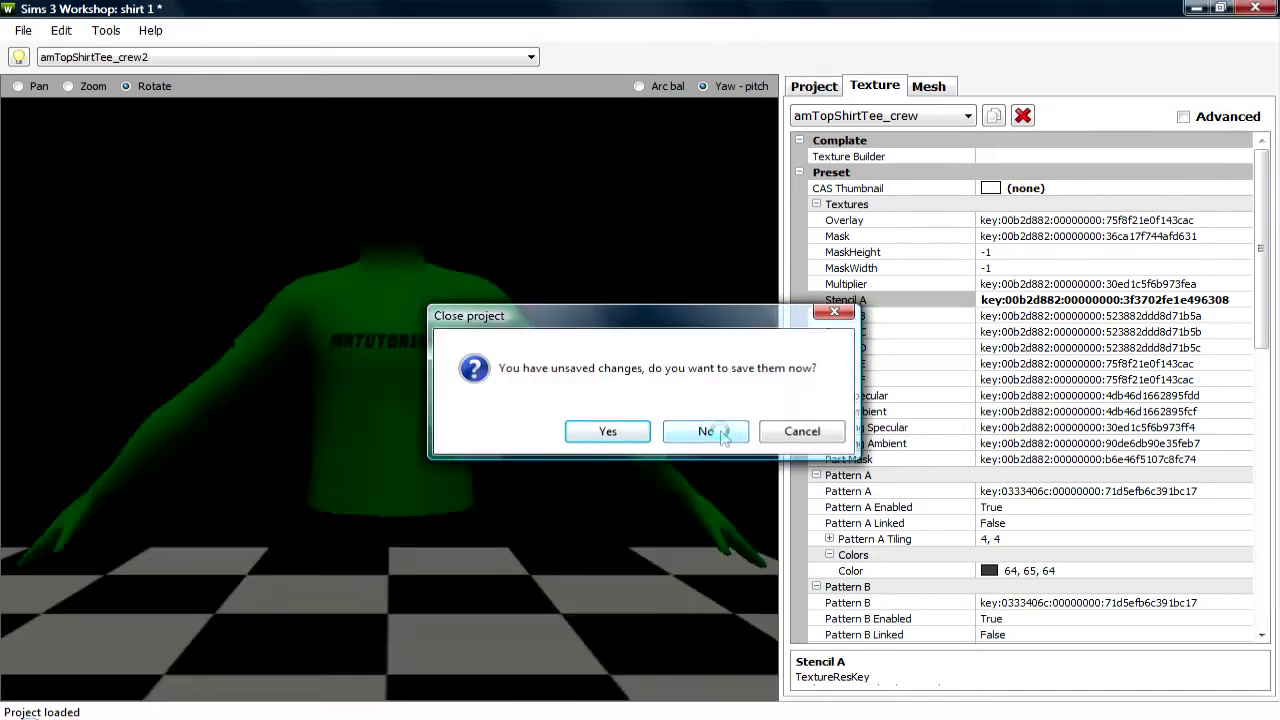
left_click(1222, 16)
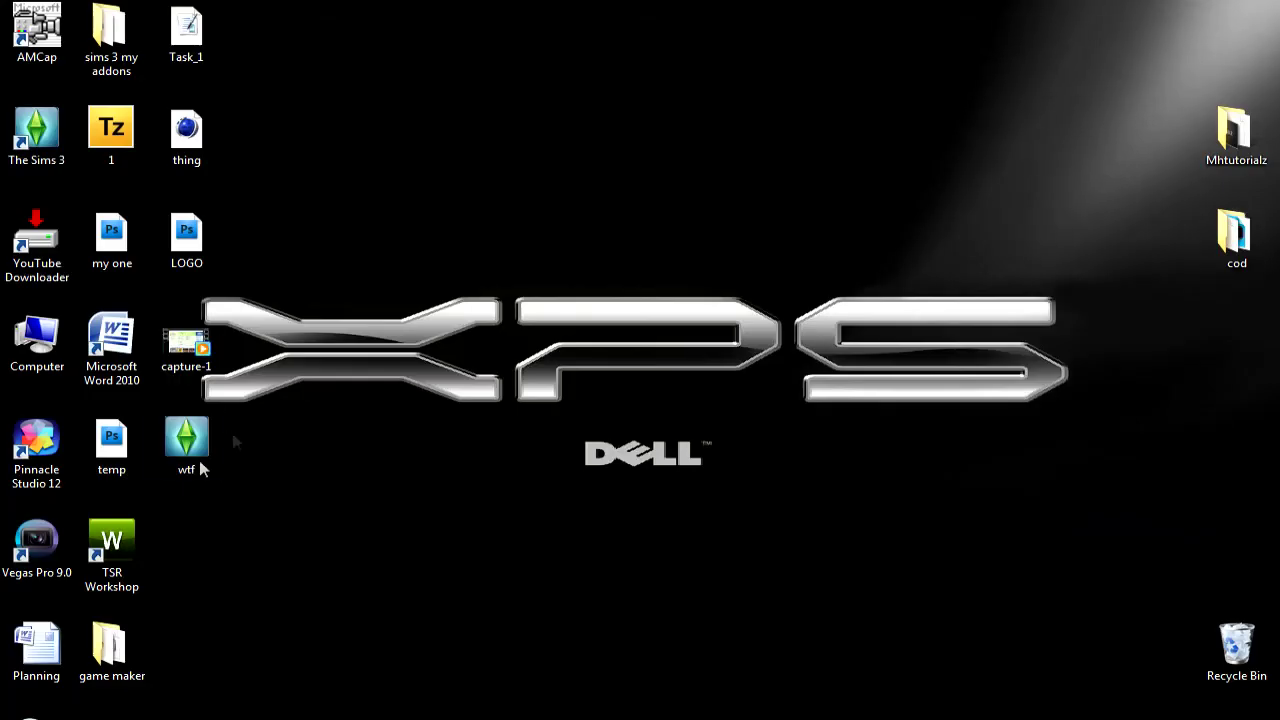
- Install the wtf Sims3Pack from the desktop through The Sims 3 Game Launcher, acknowledge the installer and close the launcher
left_click(186, 450)
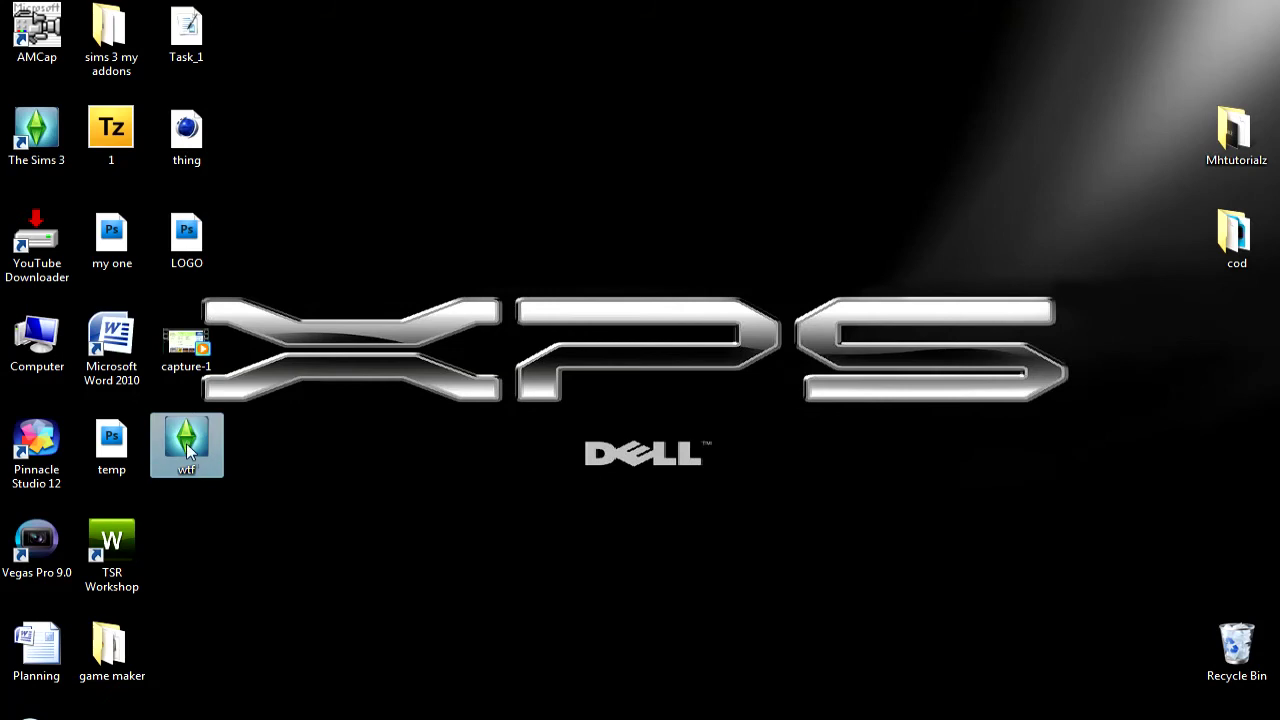
double_click(186, 447)
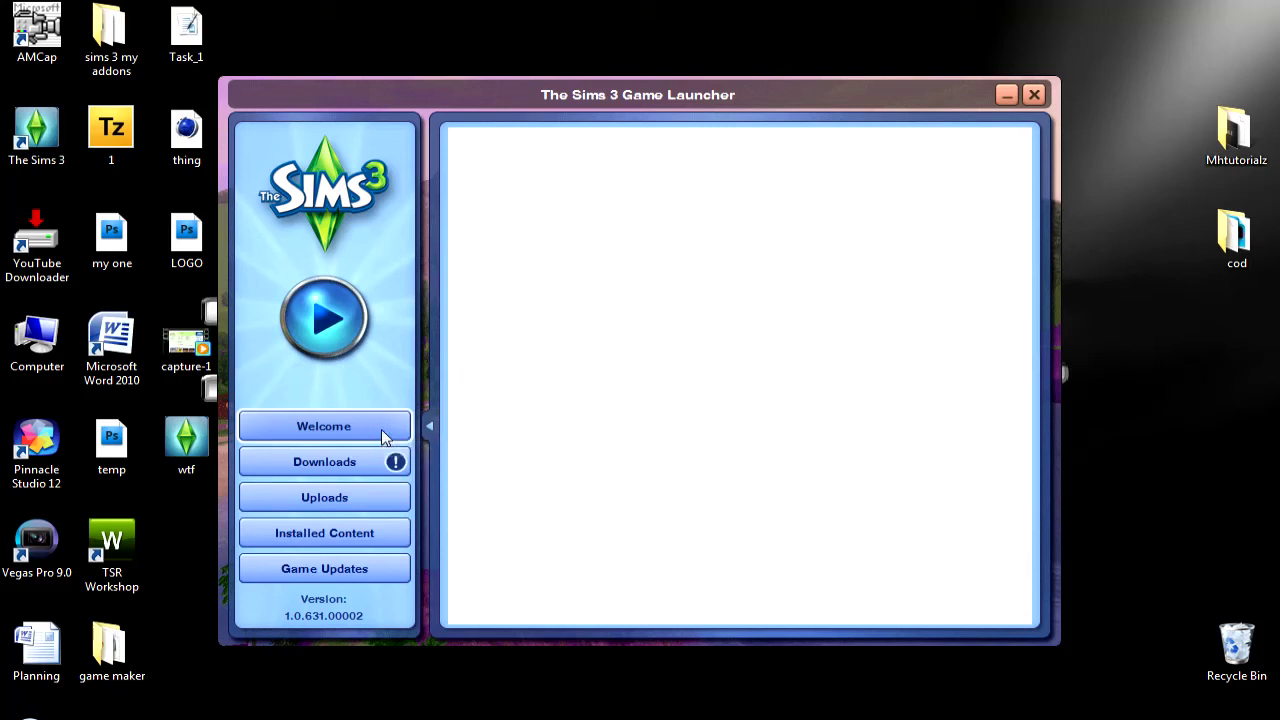
left_click(381, 429)
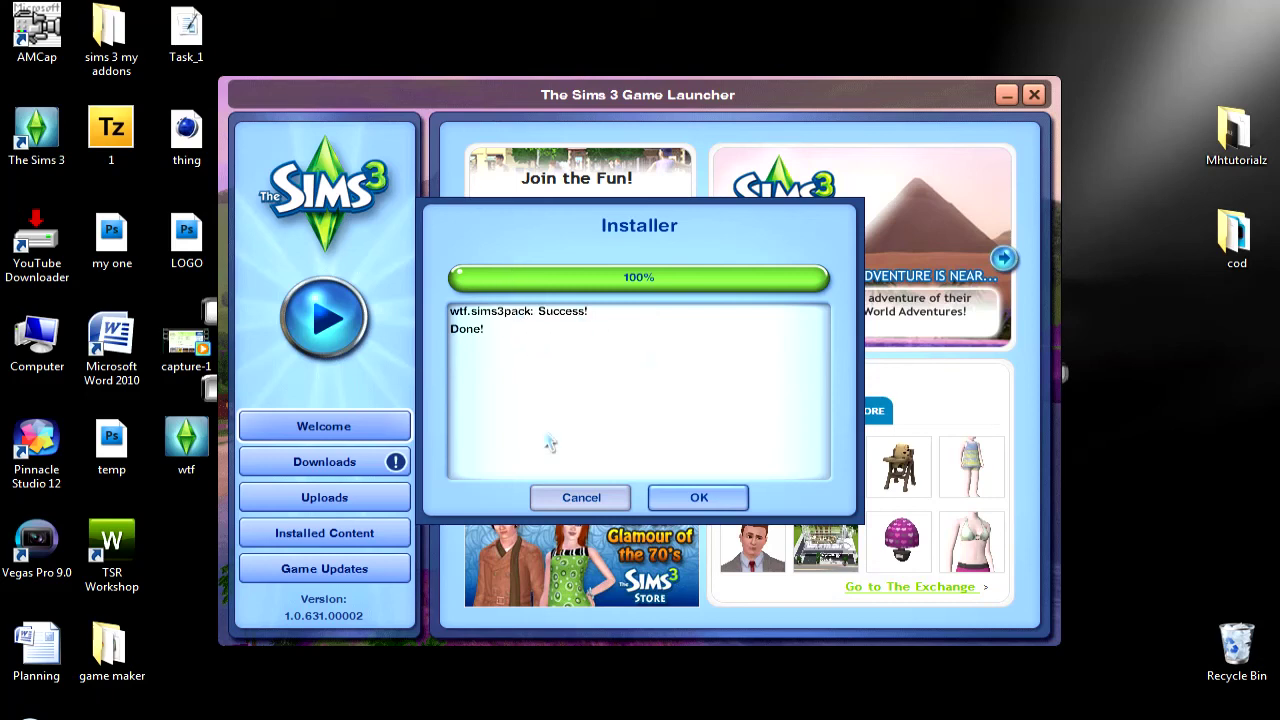
left_click(692, 497)
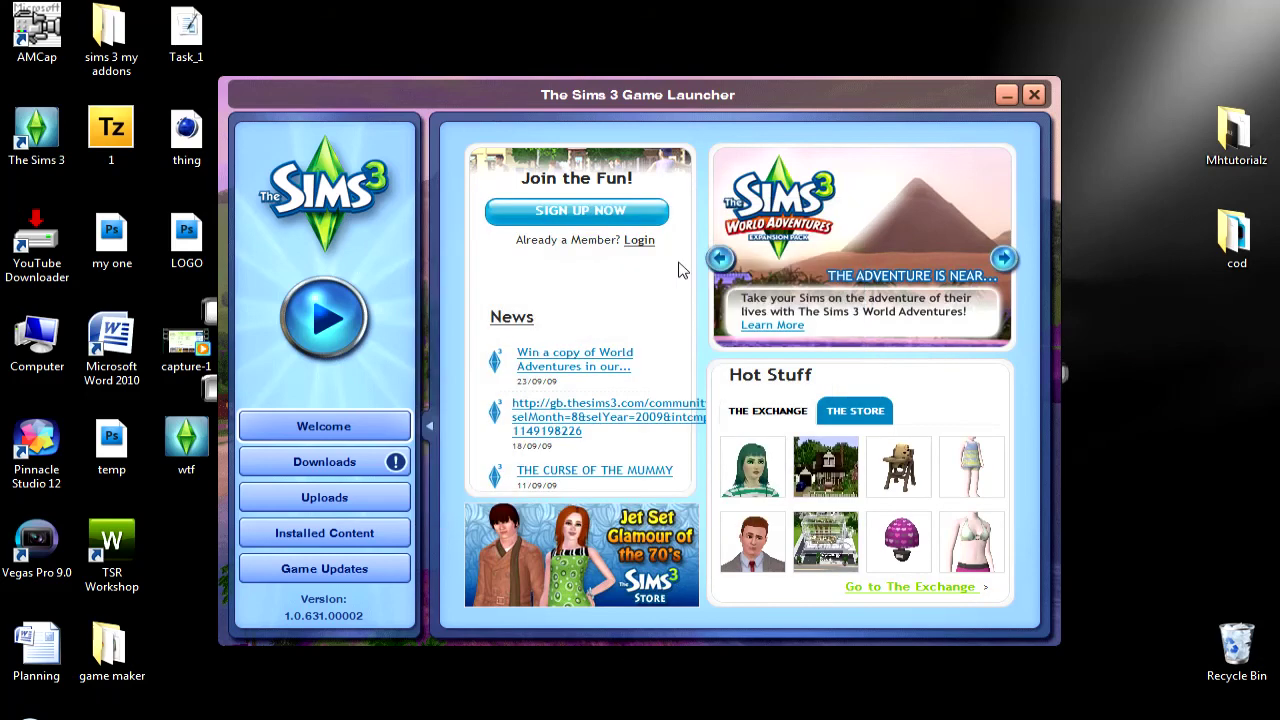
left_click(1026, 100)
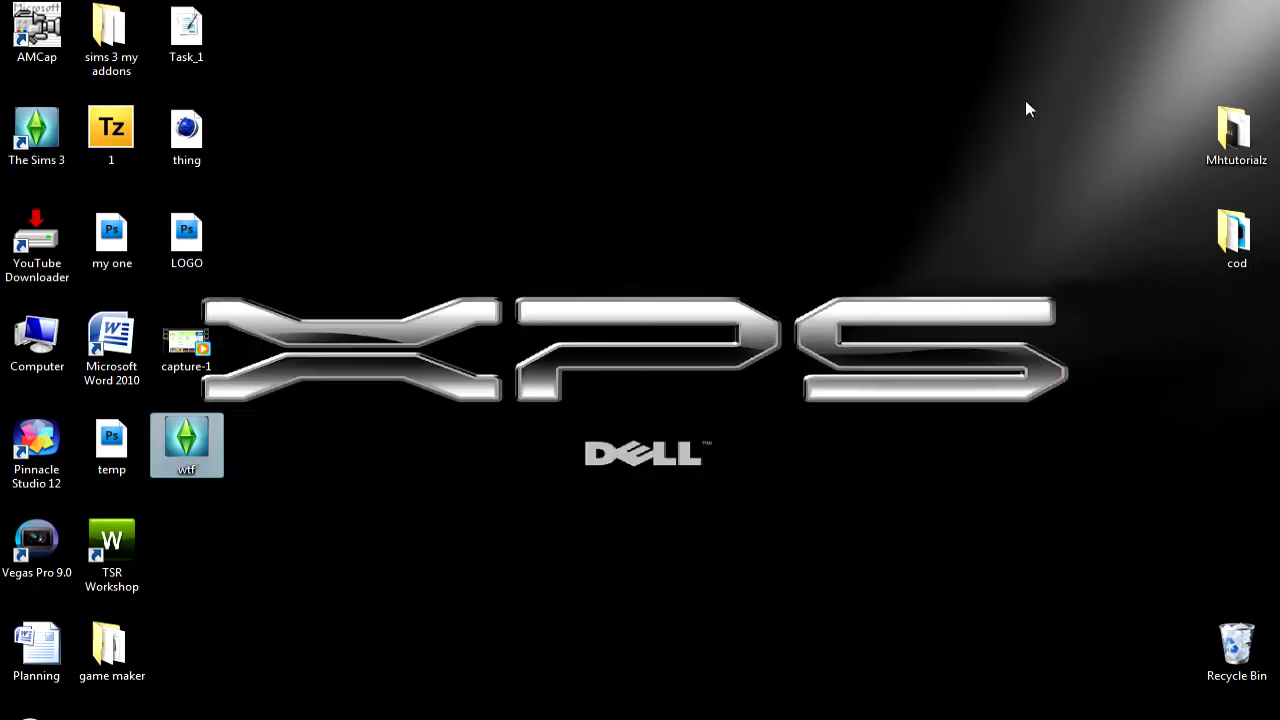
left_click(430, 369)
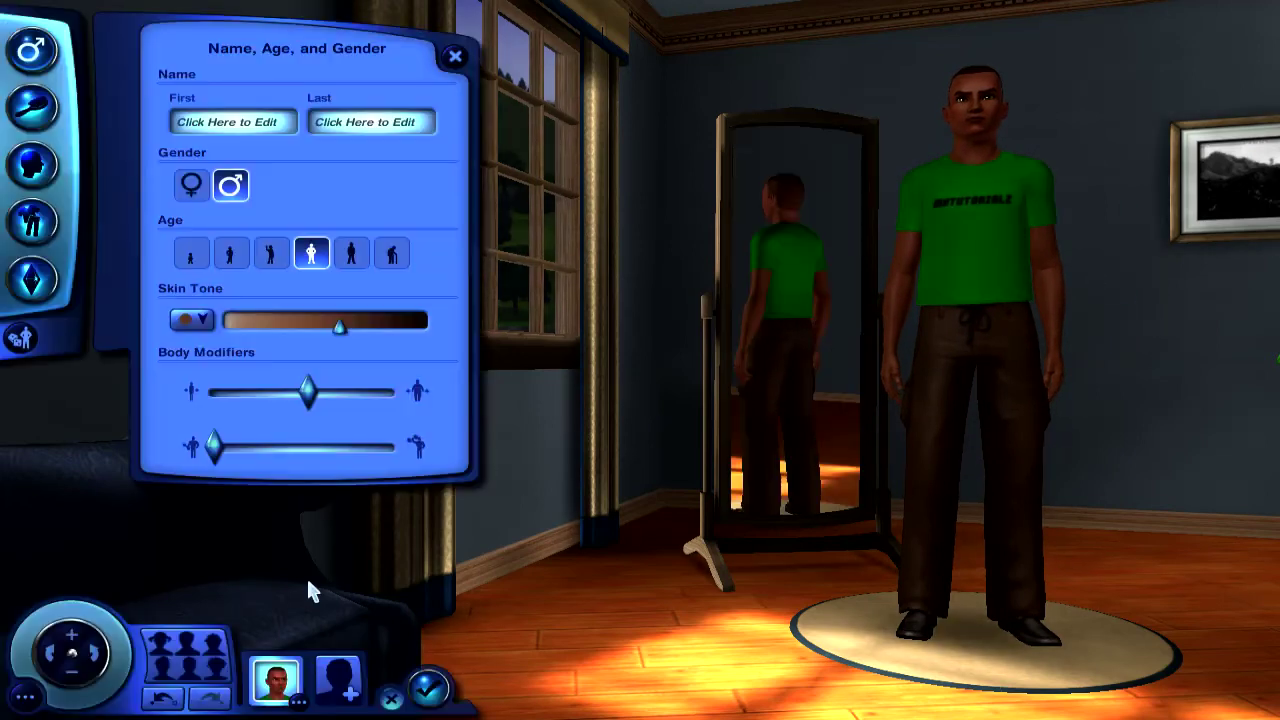
- In The Sims 3's Create a Sim, open the male Sim's everyday tops and find the green MHTUTORIALZ T-shirt
scroll(70, 640, "up", 3)
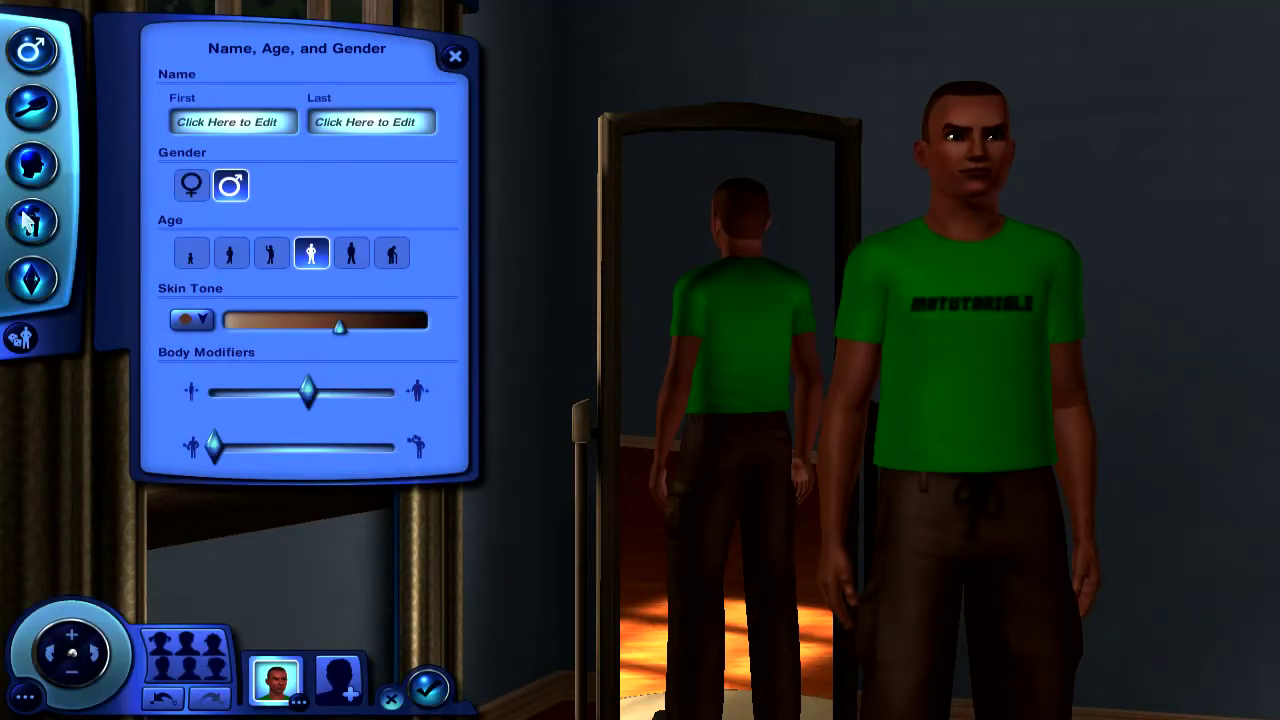
left_click(30, 218)
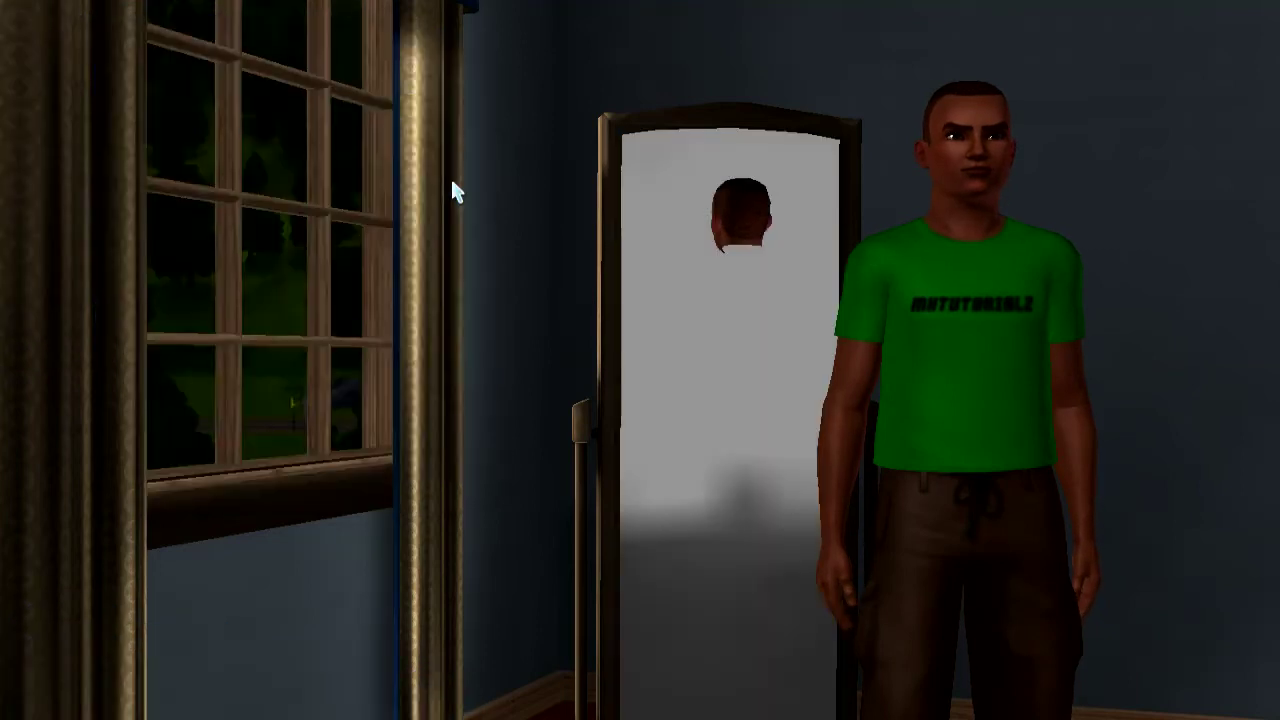
left_click_drag(457, 191, 470, 362)
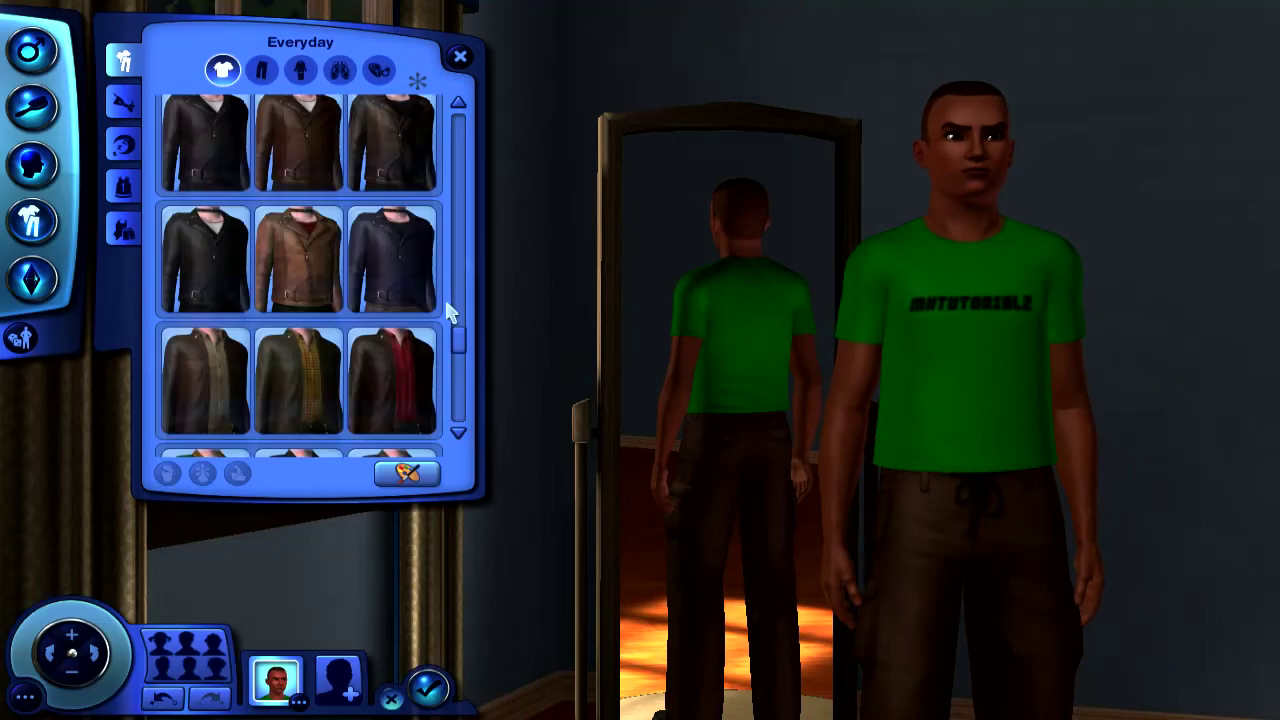
left_click_drag(447, 312, 478, 170)
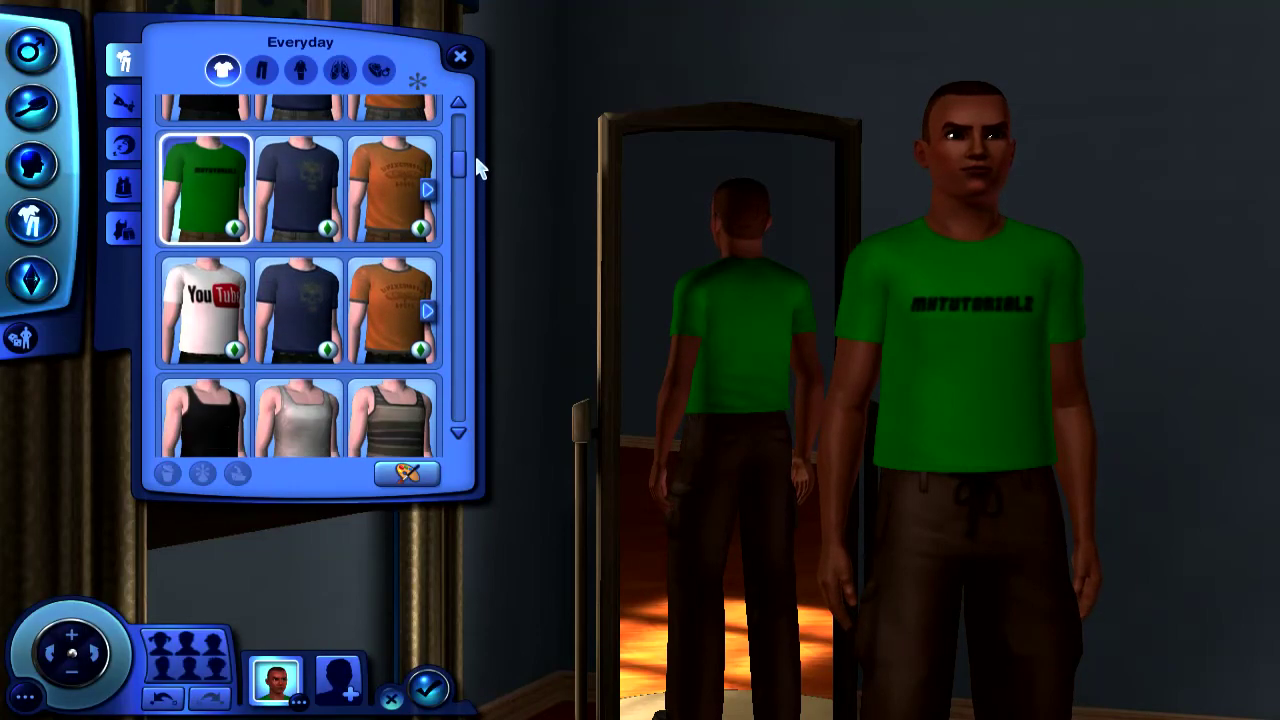
- Try the motorbike and YouTube T-shirts on the Sim and return to the green MHTUTORIALZ T-shirt
left_click(425, 285)
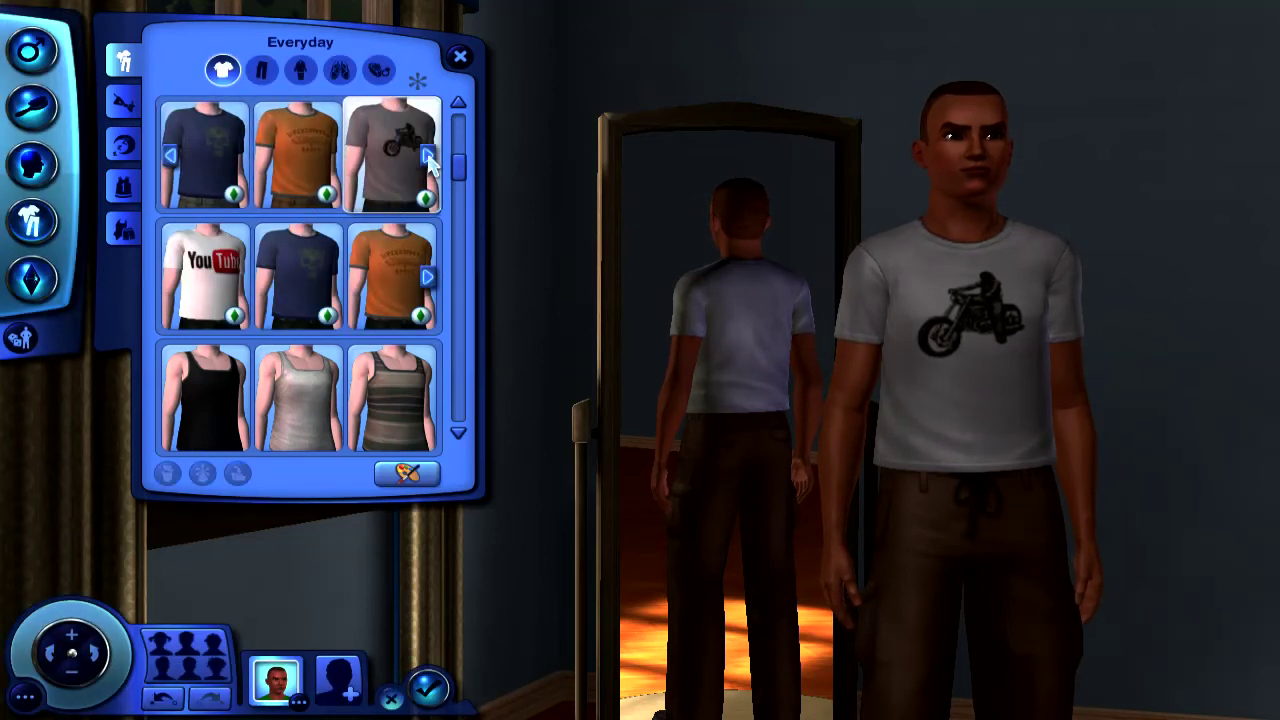
left_click(169, 158)
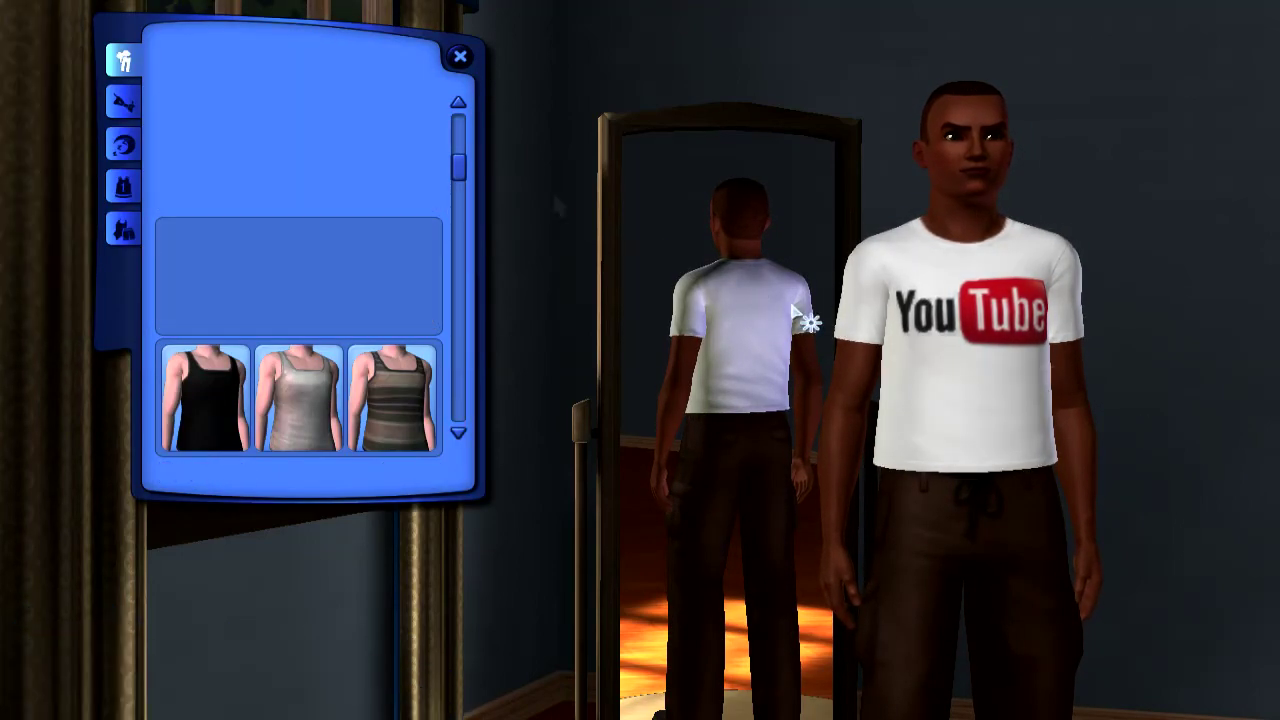
left_click(229, 143)
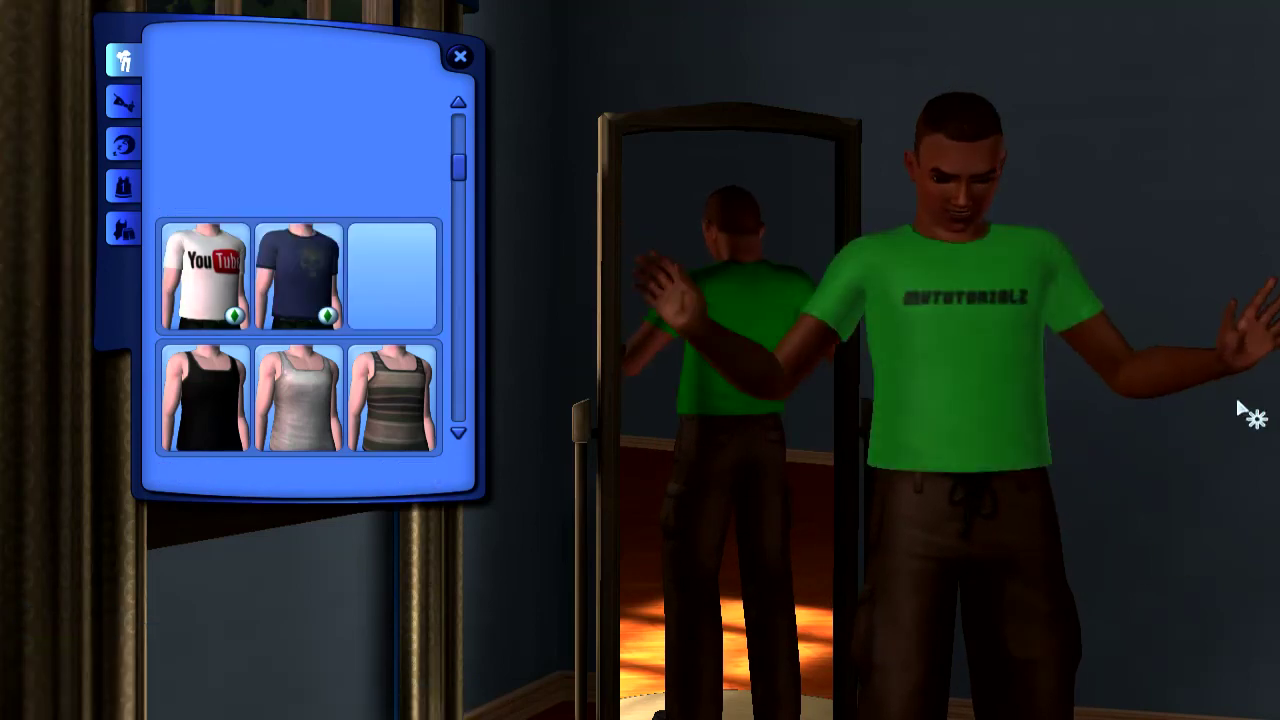